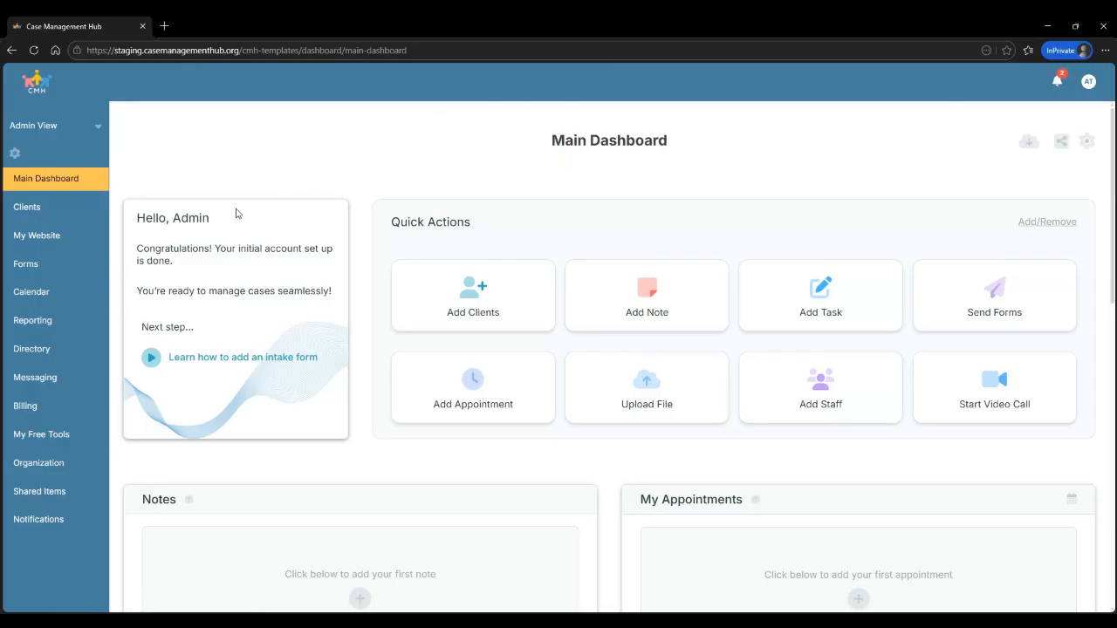
Go to the Forms page listing active forms such as GAD-7 and Basic Intake Form
click(33, 267)
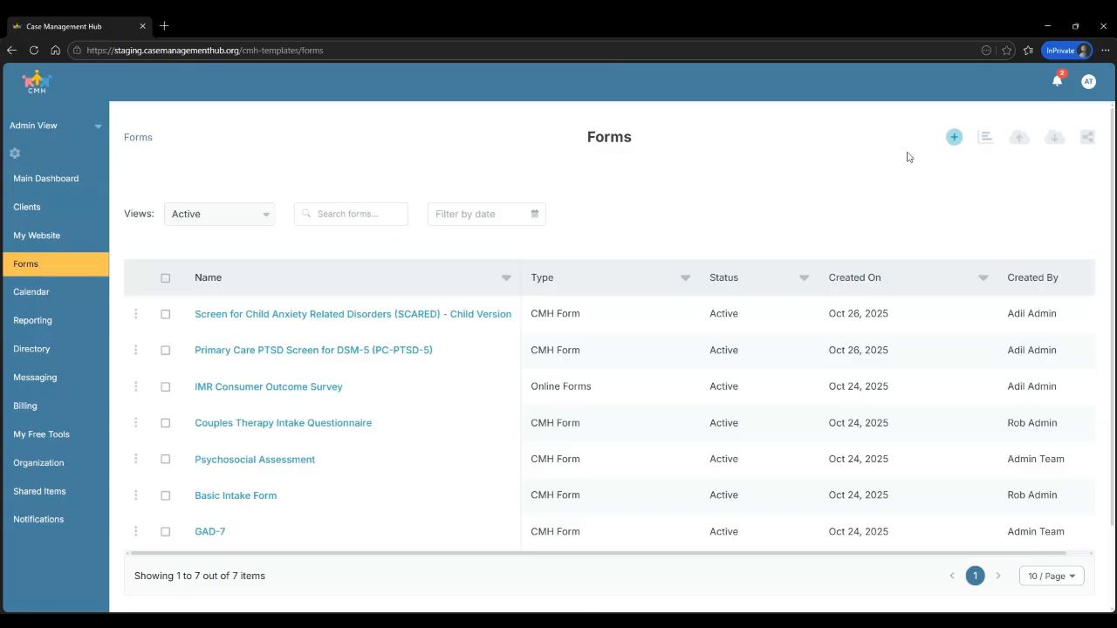
Build a new form from scratch and replace the 'New Form' title with 'My Intake Form'
click(955, 138)
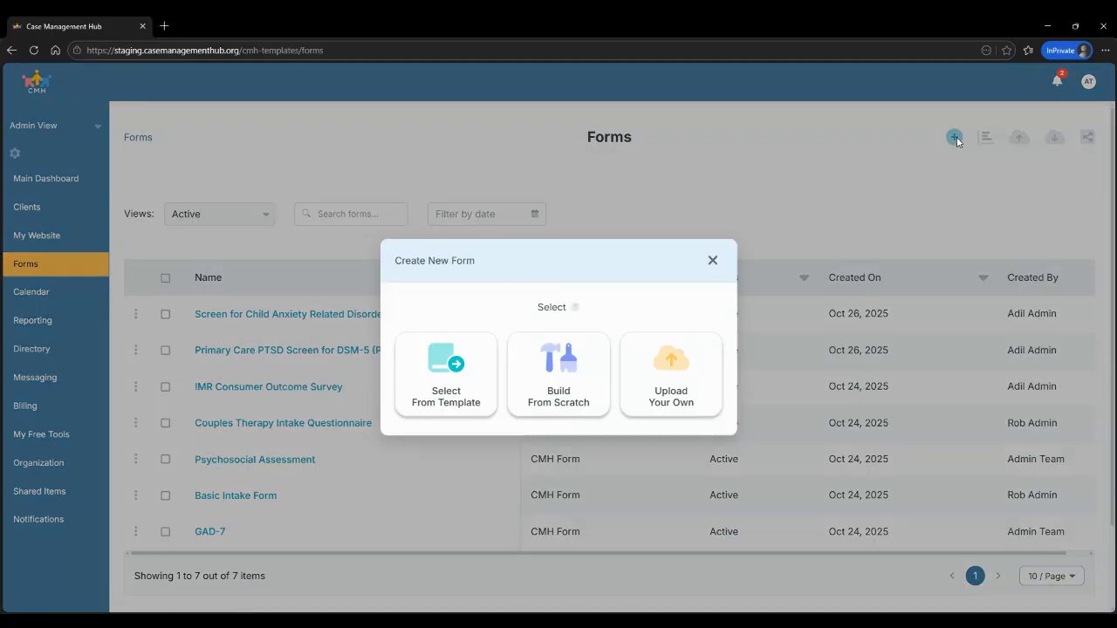
click(559, 375)
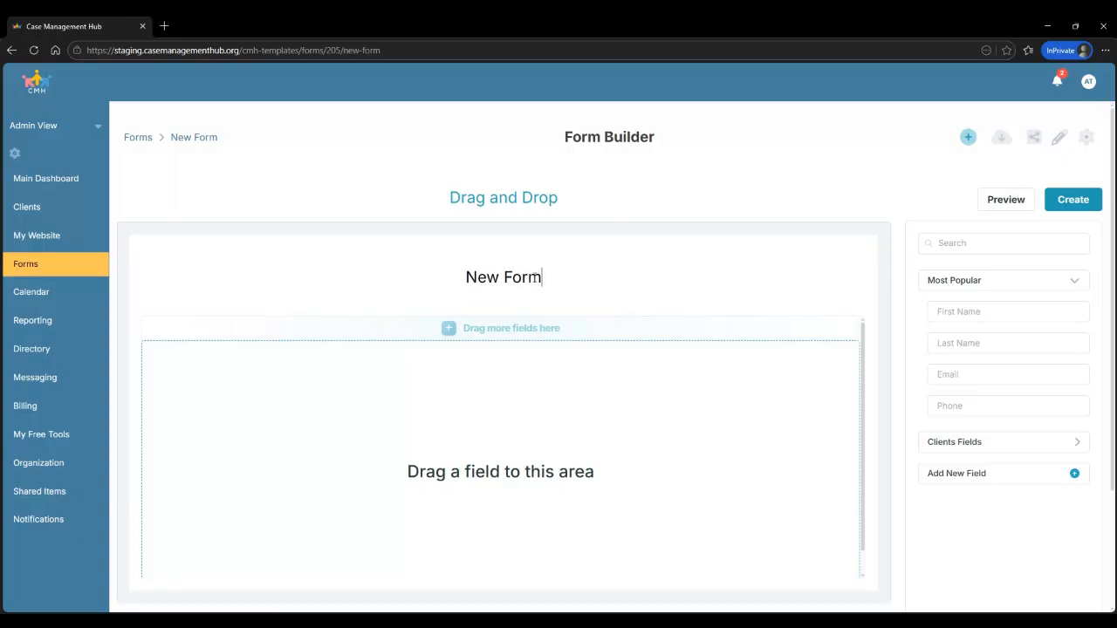
key(BackSpace)
key(BackSpace)
key(BackSpace)
key(BackSpace)
key(BackSpace)
key(BackSpace)
key(BackSpace)
key(BackSpace)
text(My Intake Form)
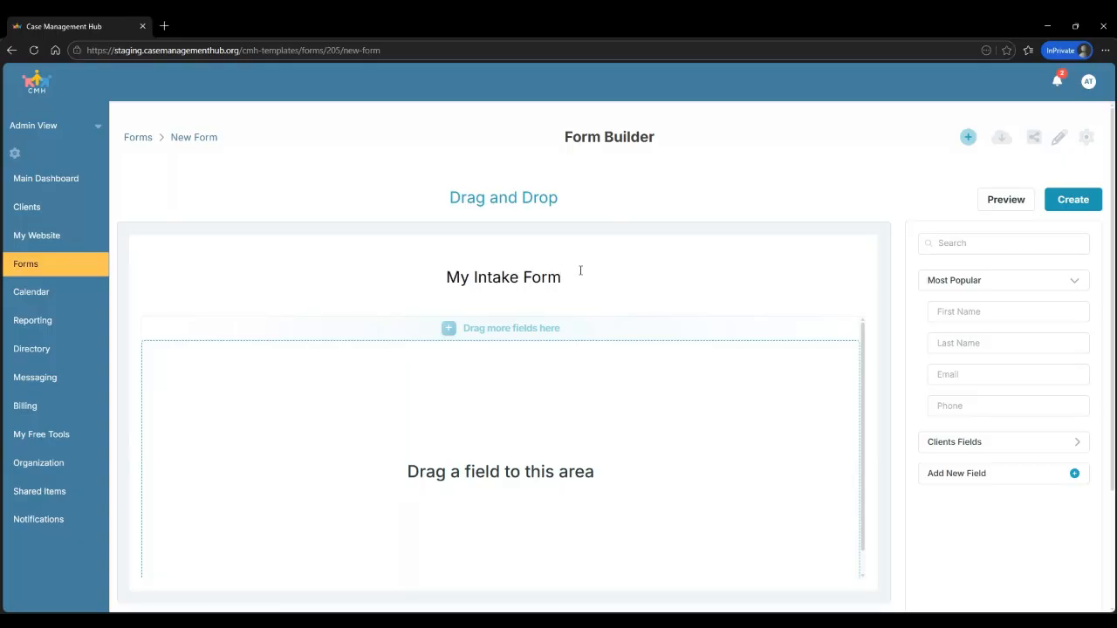
click(842, 188)
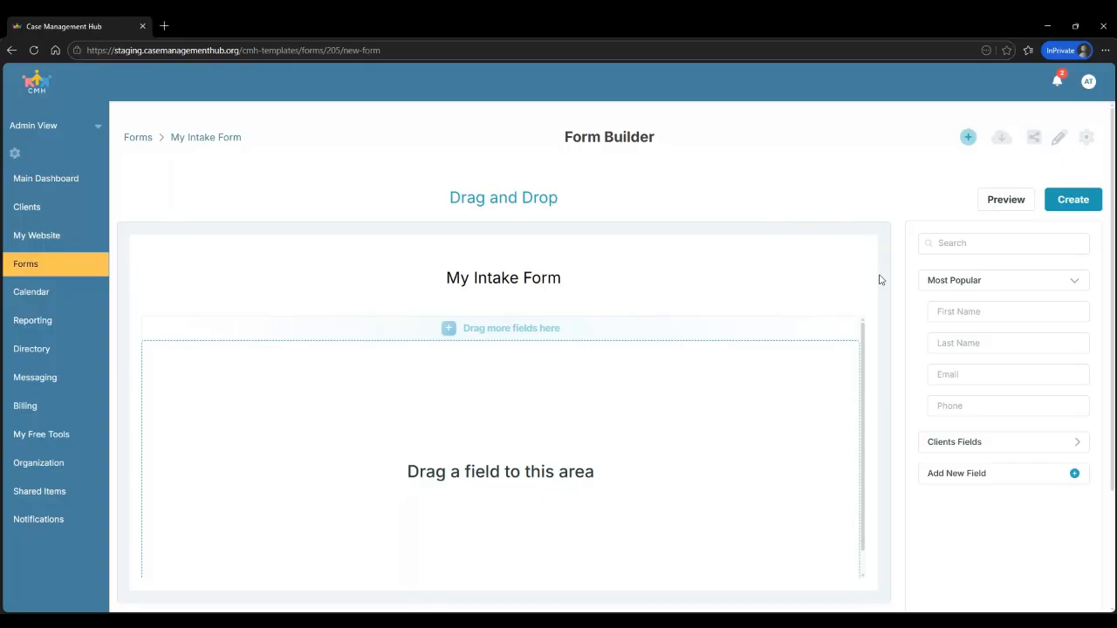
Expand Clients Fields and look through the Contact Details fields before collapsing them
scroll(880, 279, down, 1)
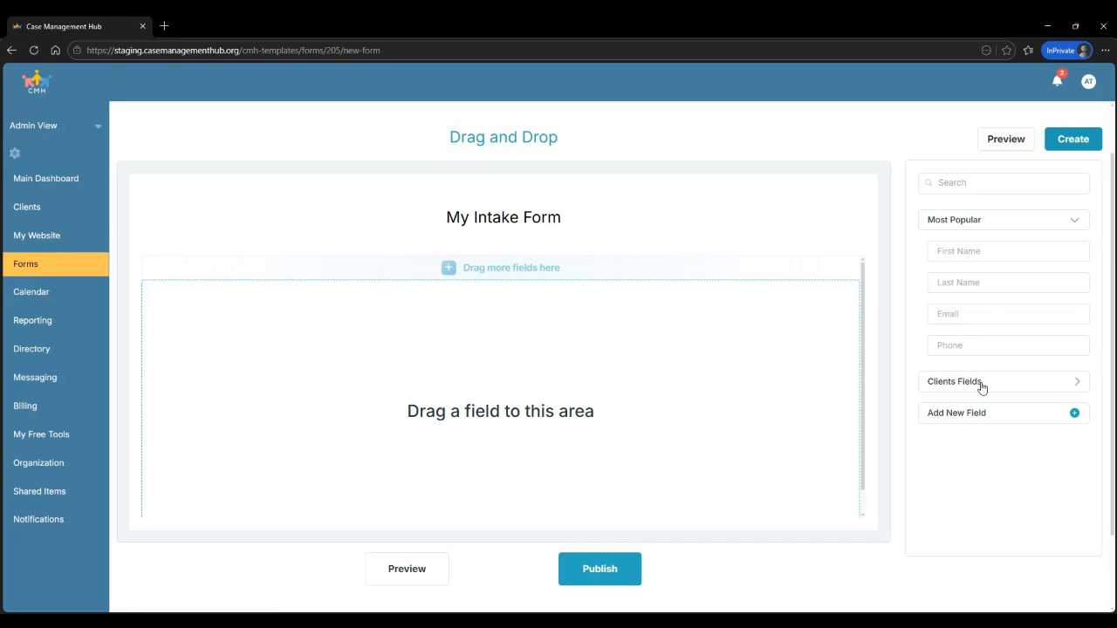
click(1010, 383)
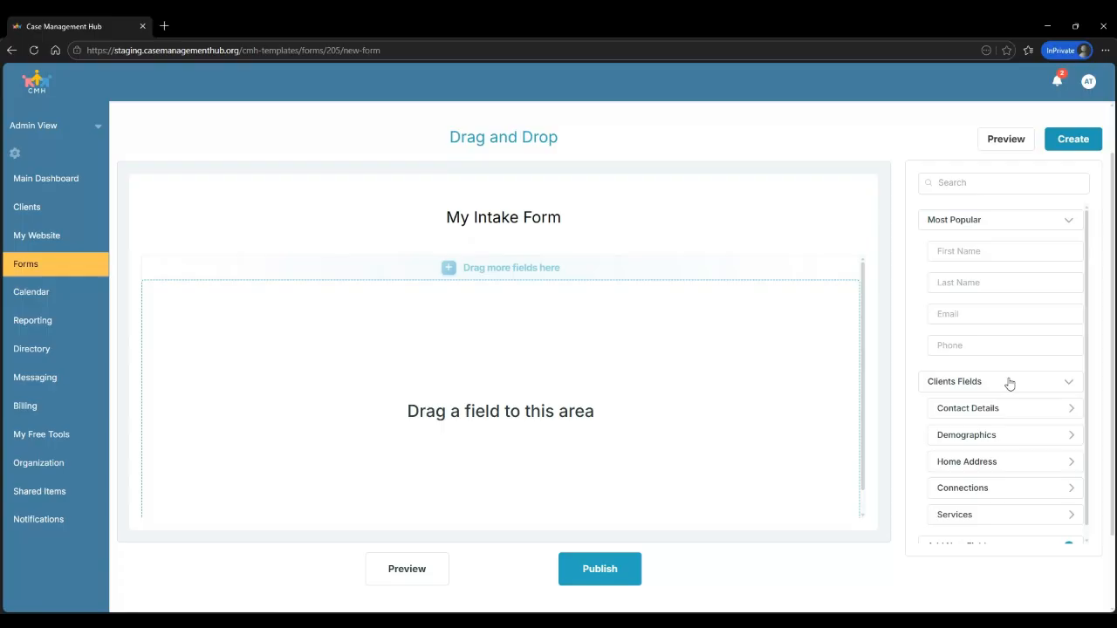
click(1042, 410)
scroll(1044, 416, down, 1)
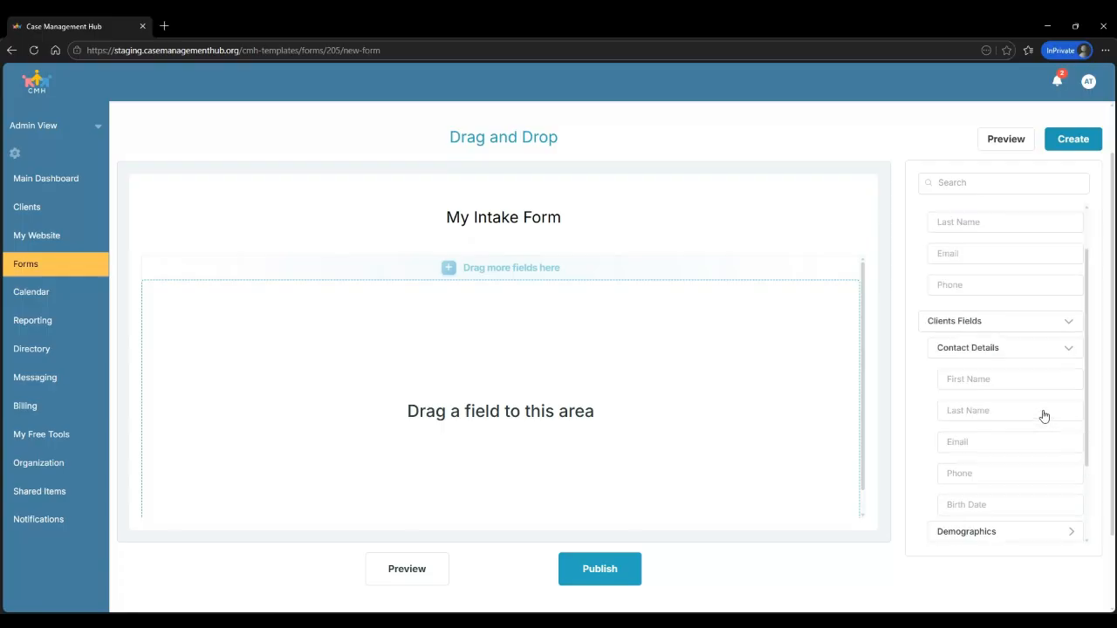
scroll(1044, 416, down, 1)
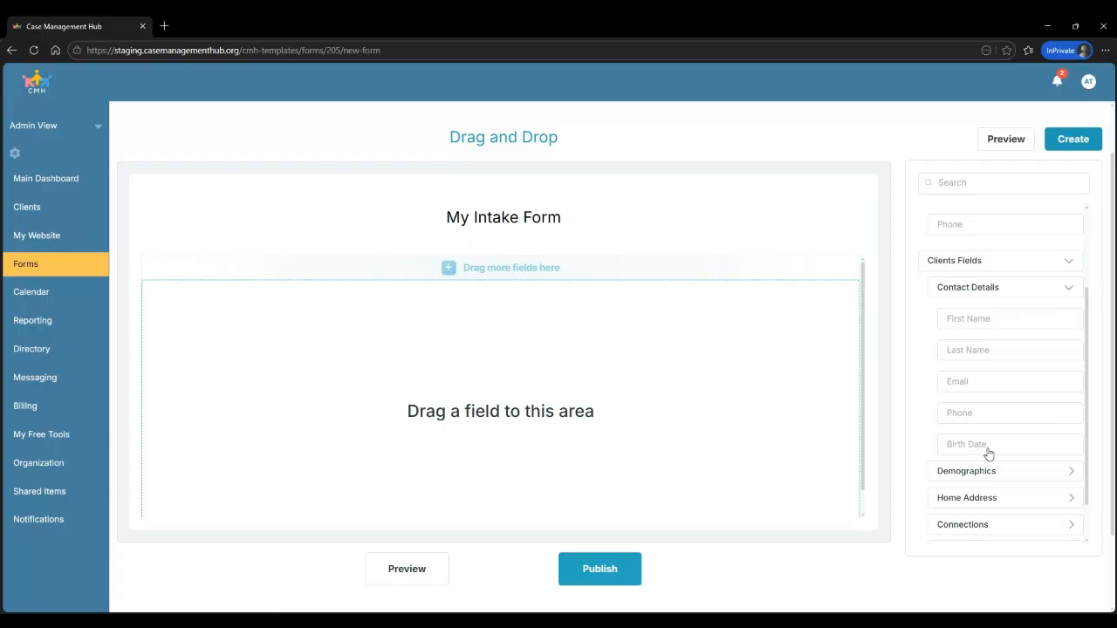
click(1068, 291)
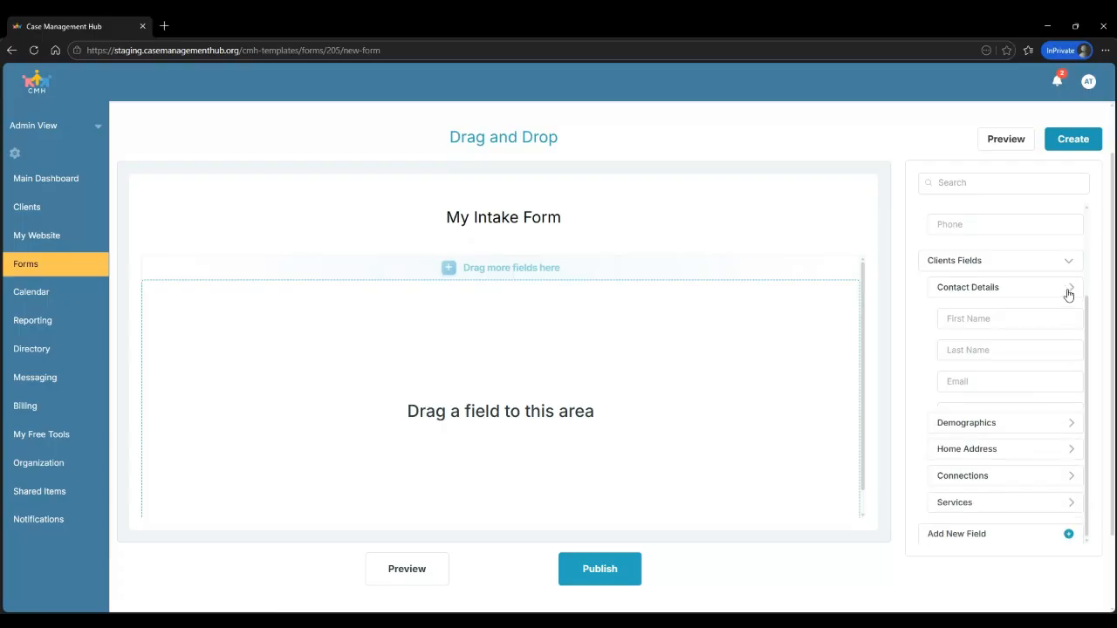
Preview the Add New Field types list, then collapse it again
click(972, 536)
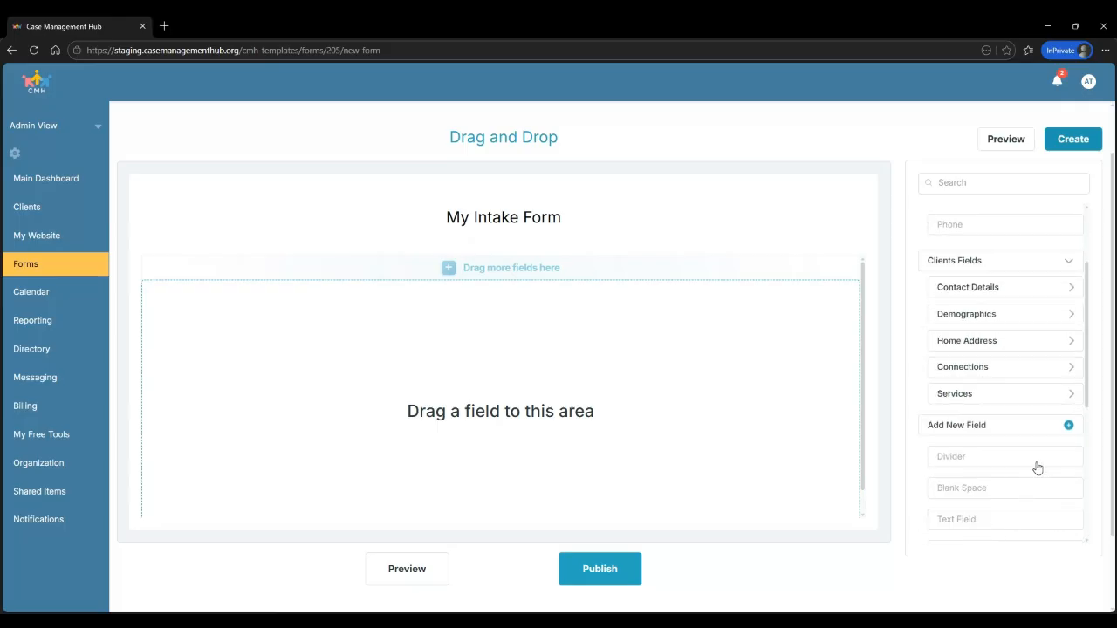
scroll(1034, 463, down, 1)
scroll(1036, 469, up, 1)
click(1067, 427)
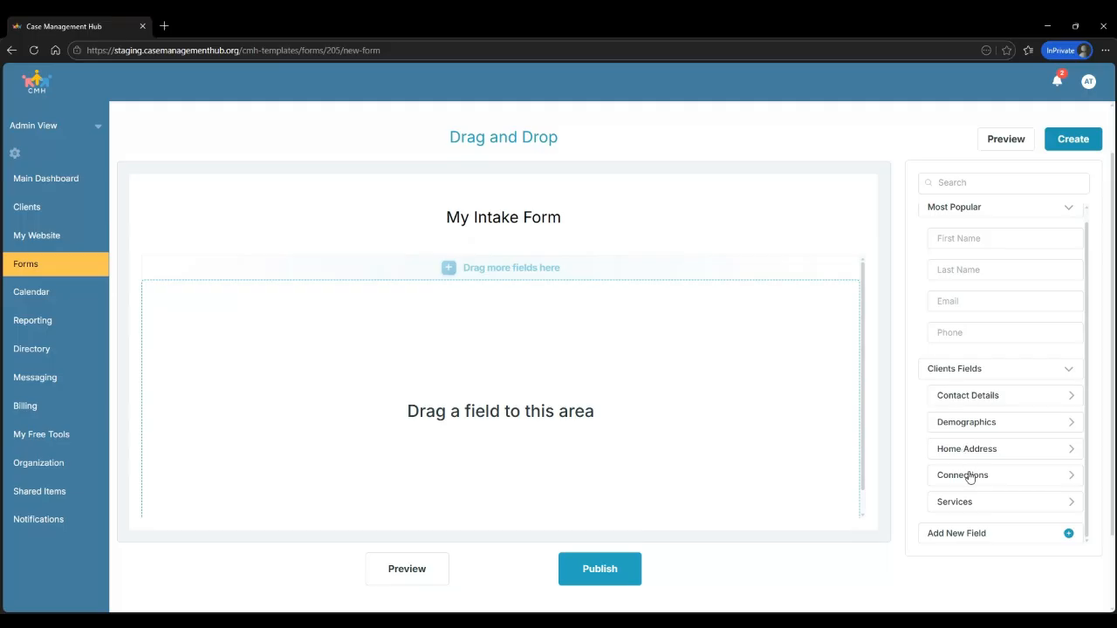
scroll(1008, 436, down, 2)
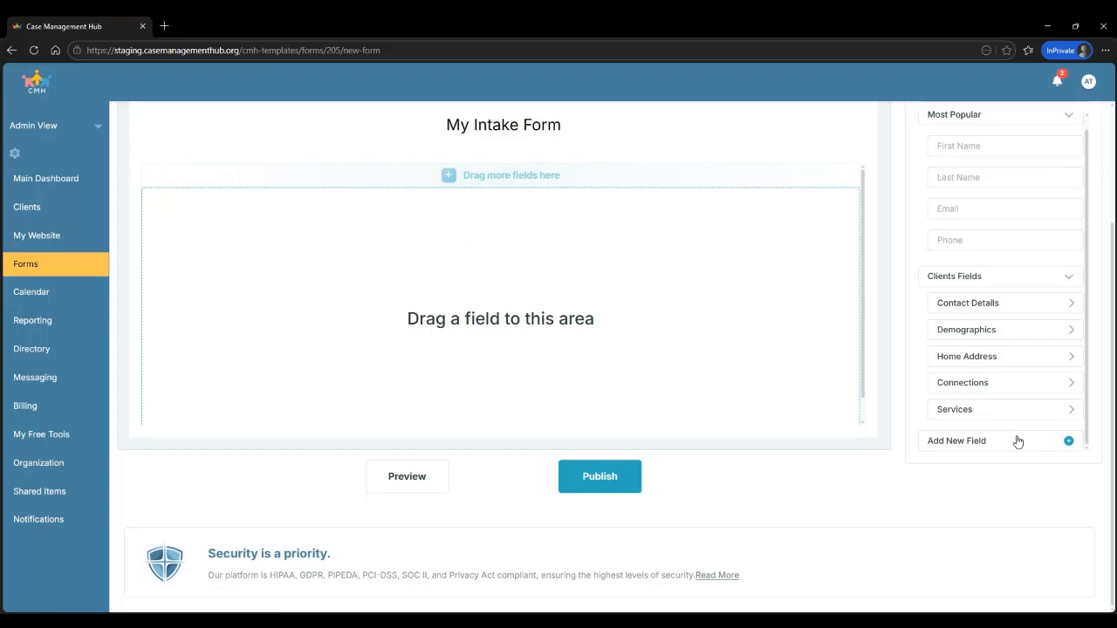
Add a First Name field from Most Popular and set it to half width
scroll(999, 288, up, 2)
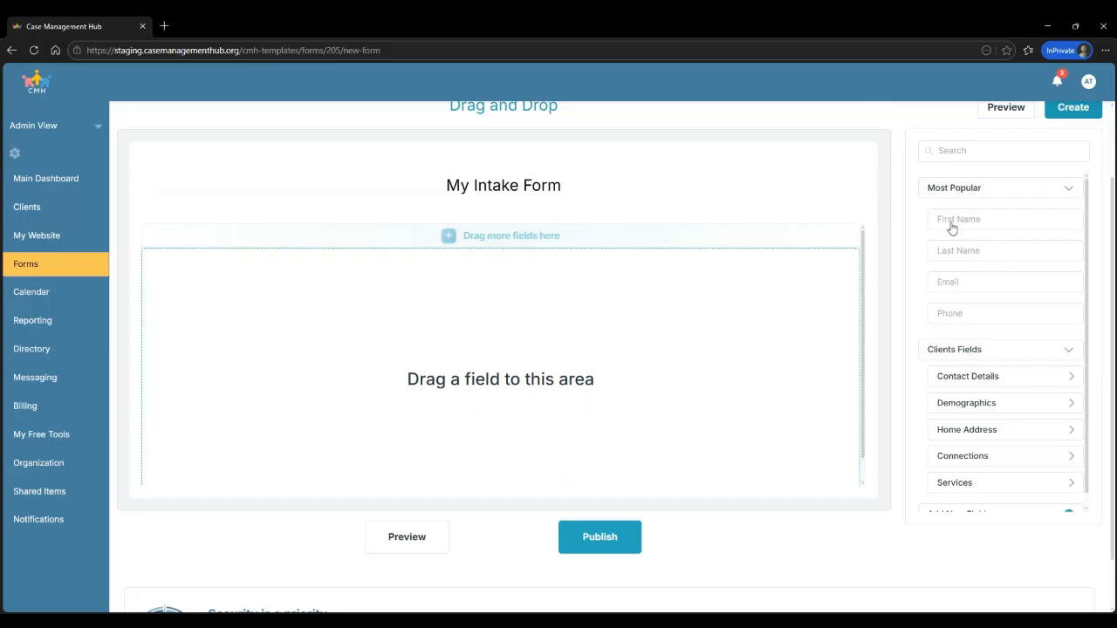
drag(951, 228, 367, 265)
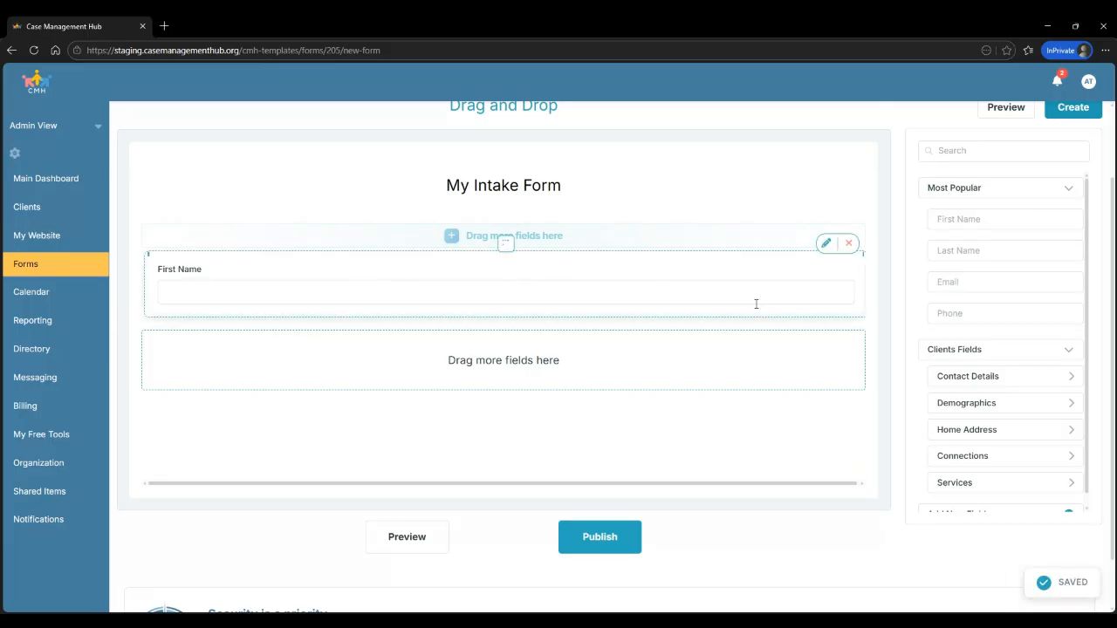
click(789, 290)
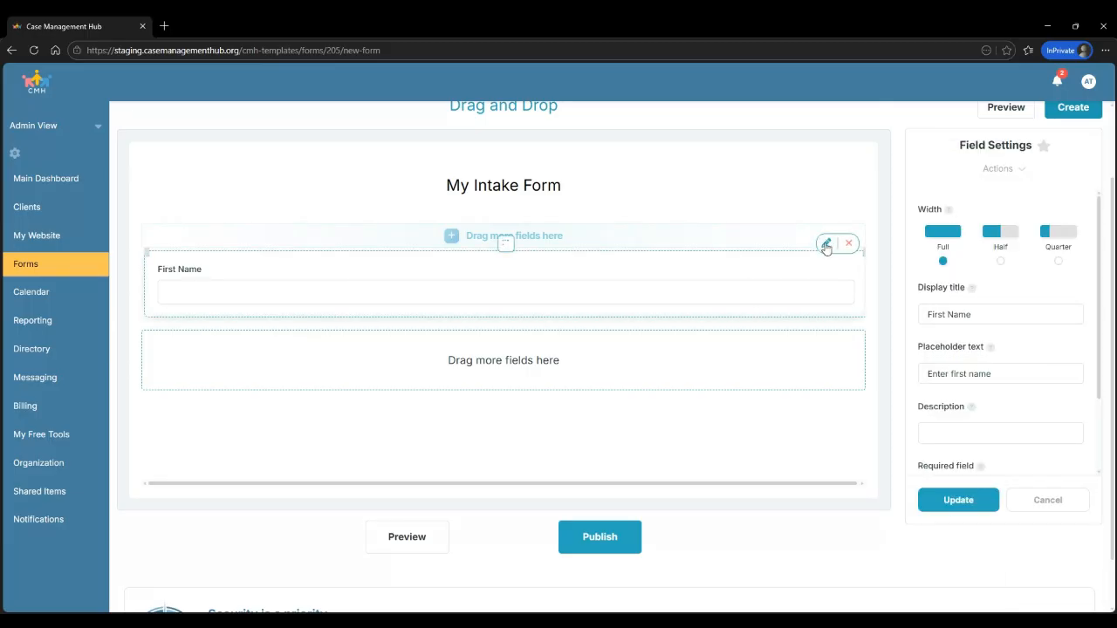
click(1001, 236)
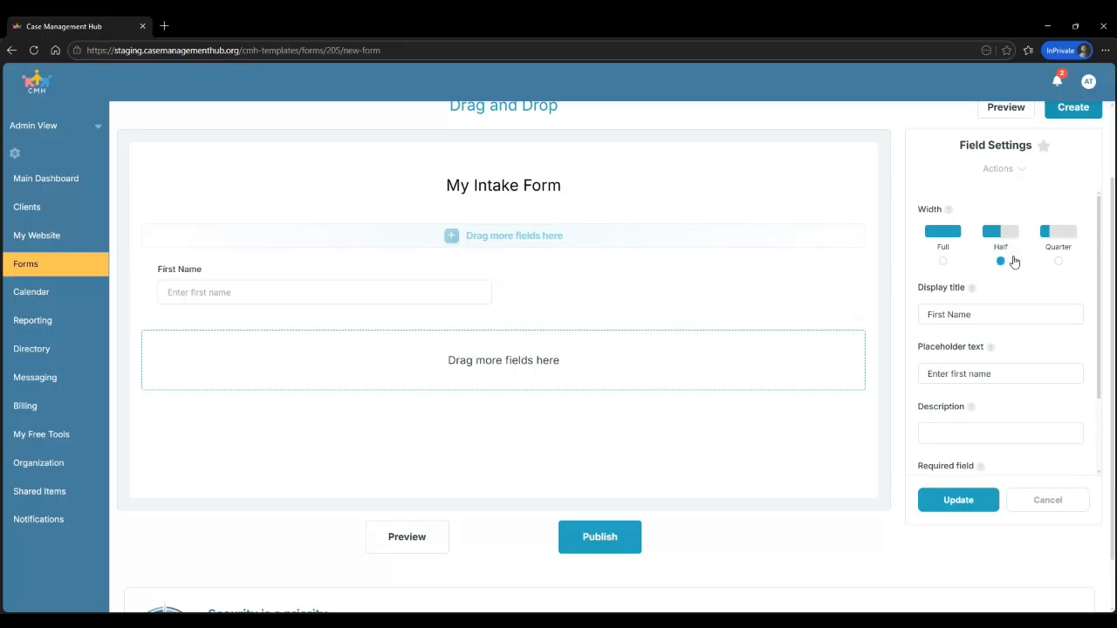
click(959, 504)
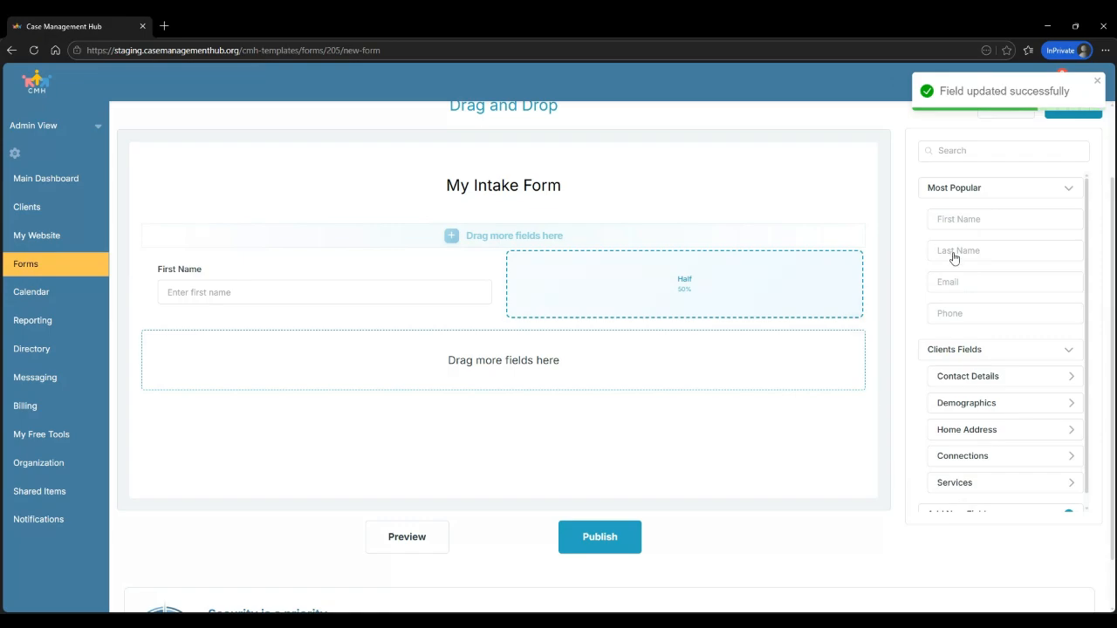
Add Last Name beside First Name and a quarter-width Email field below them
drag(950, 253, 631, 335)
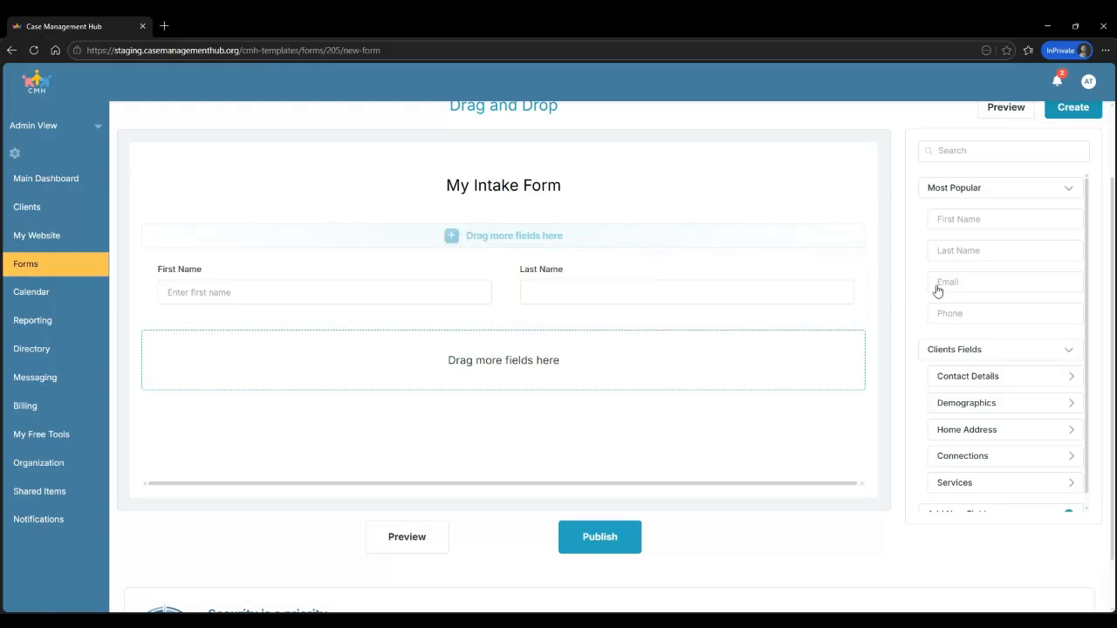
drag(953, 290, 528, 412)
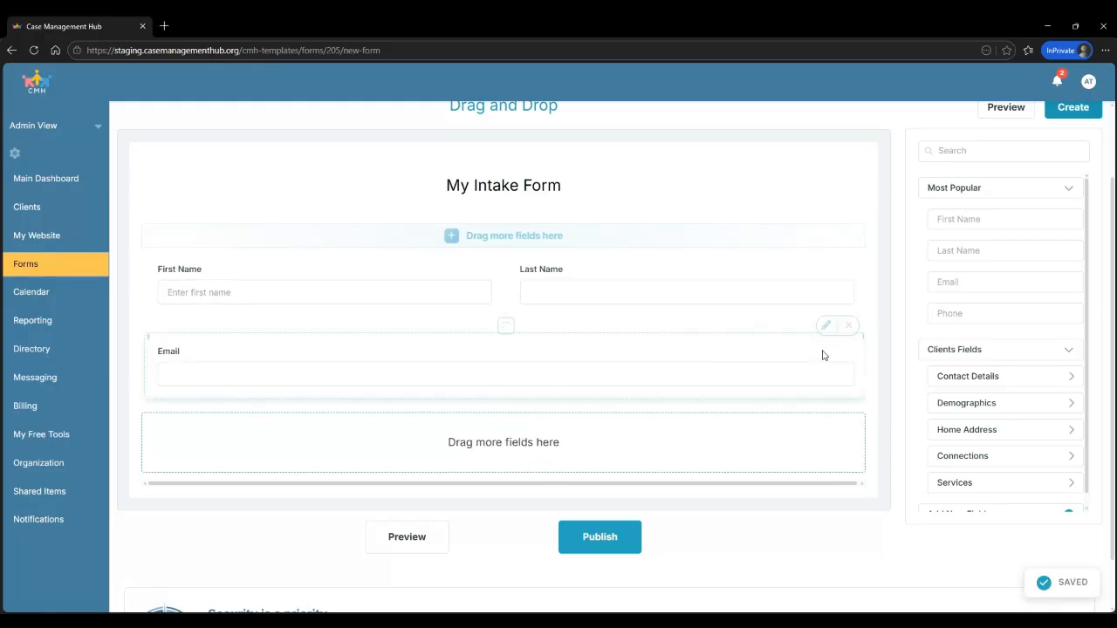
click(827, 329)
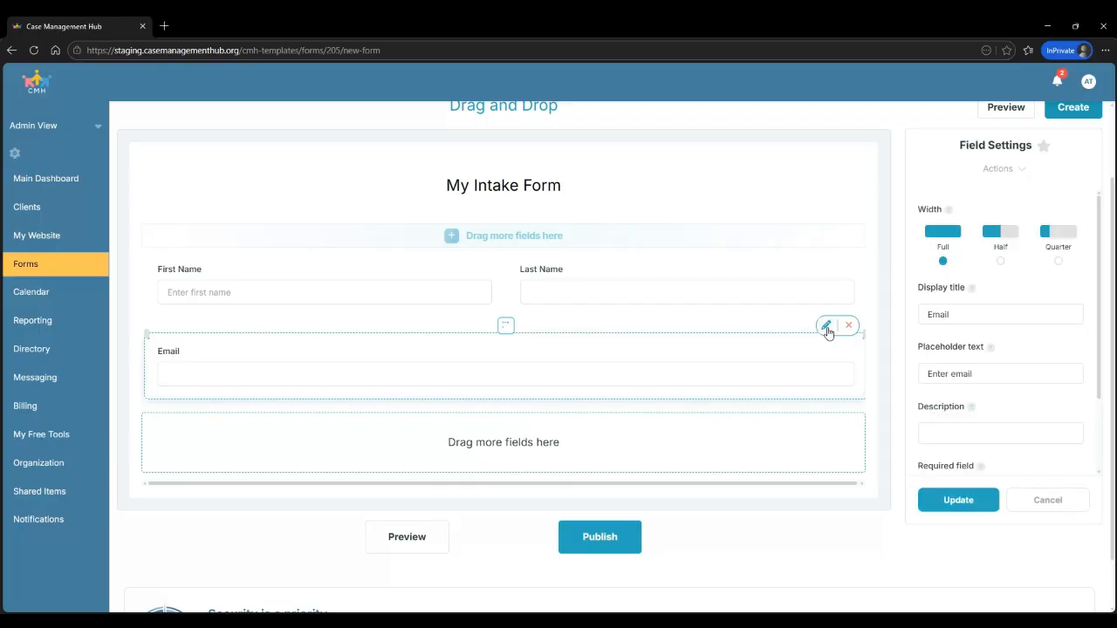
click(1058, 262)
click(982, 502)
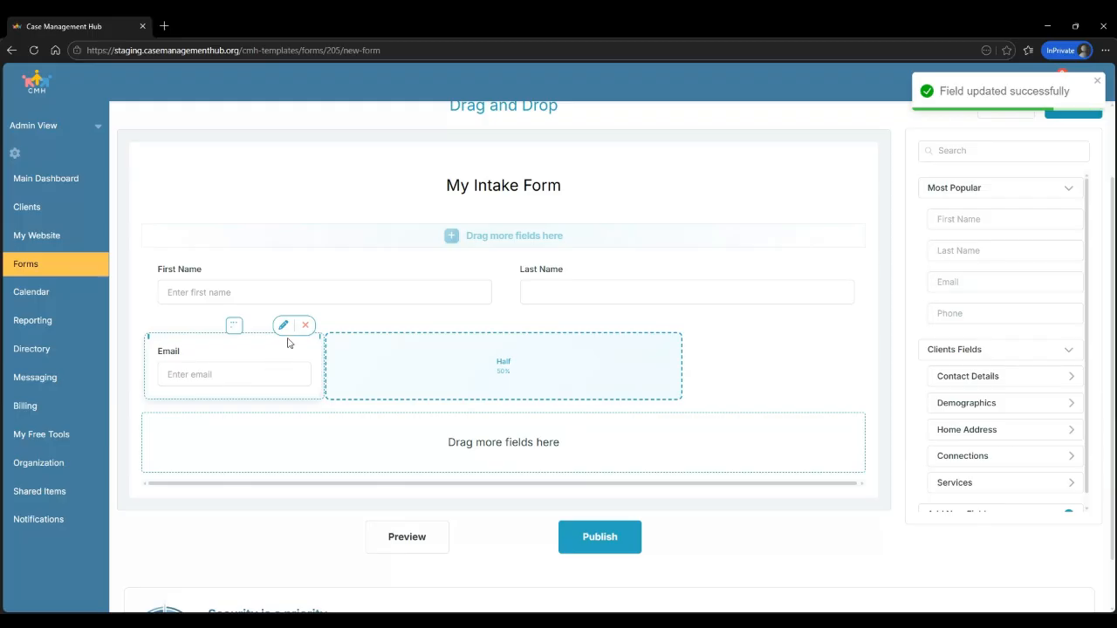
Make the Email field required and save it
click(286, 328)
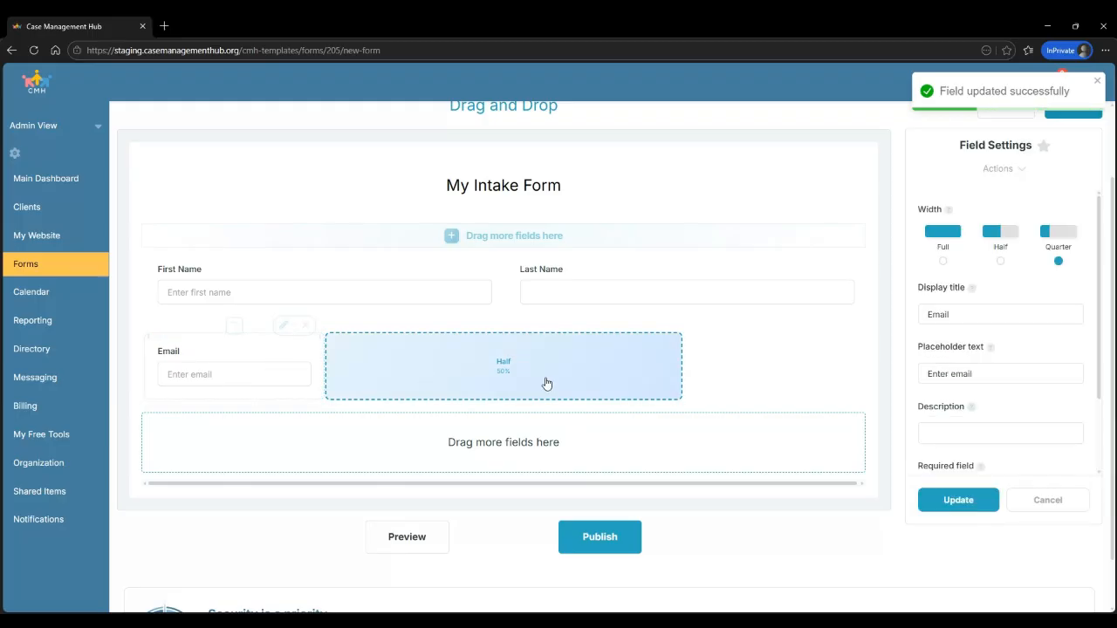
scroll(1057, 371, down, 2)
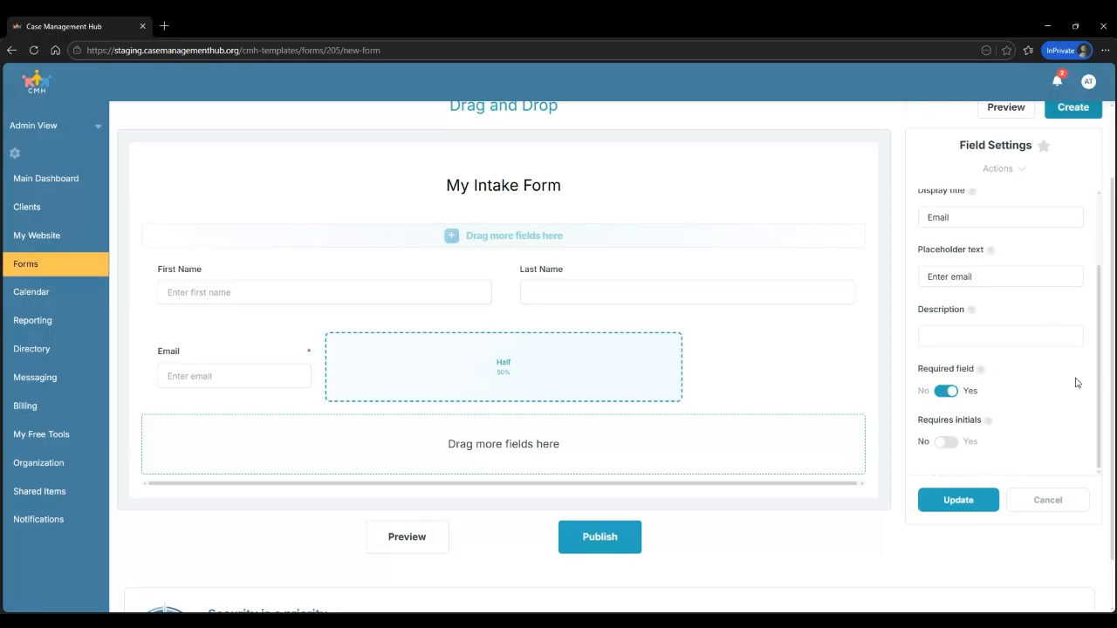
scroll(963, 395, down, 1)
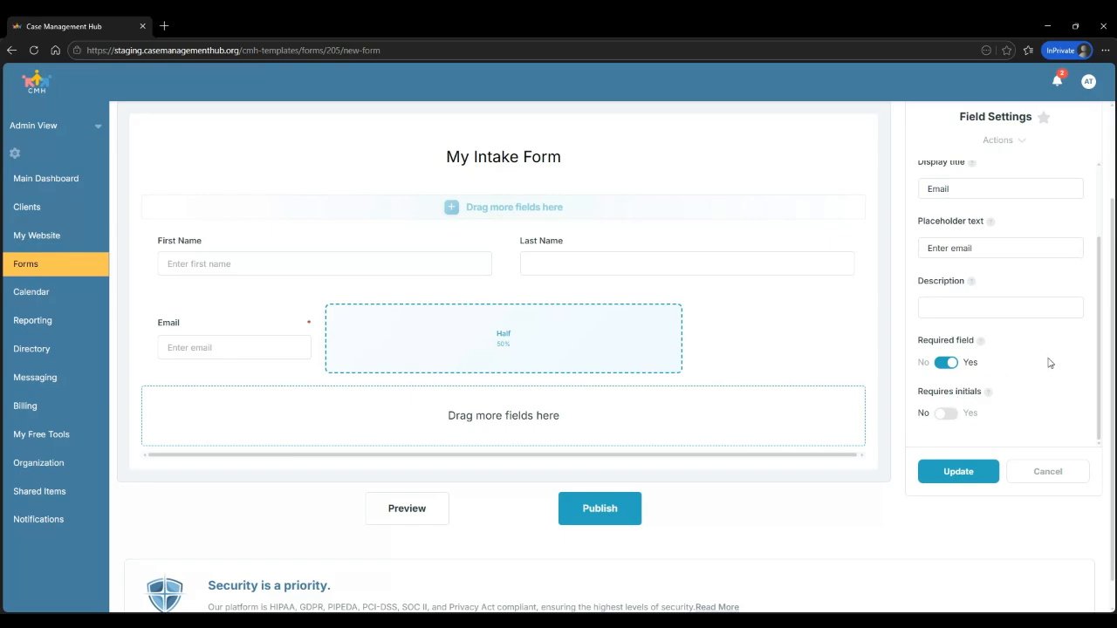
click(960, 471)
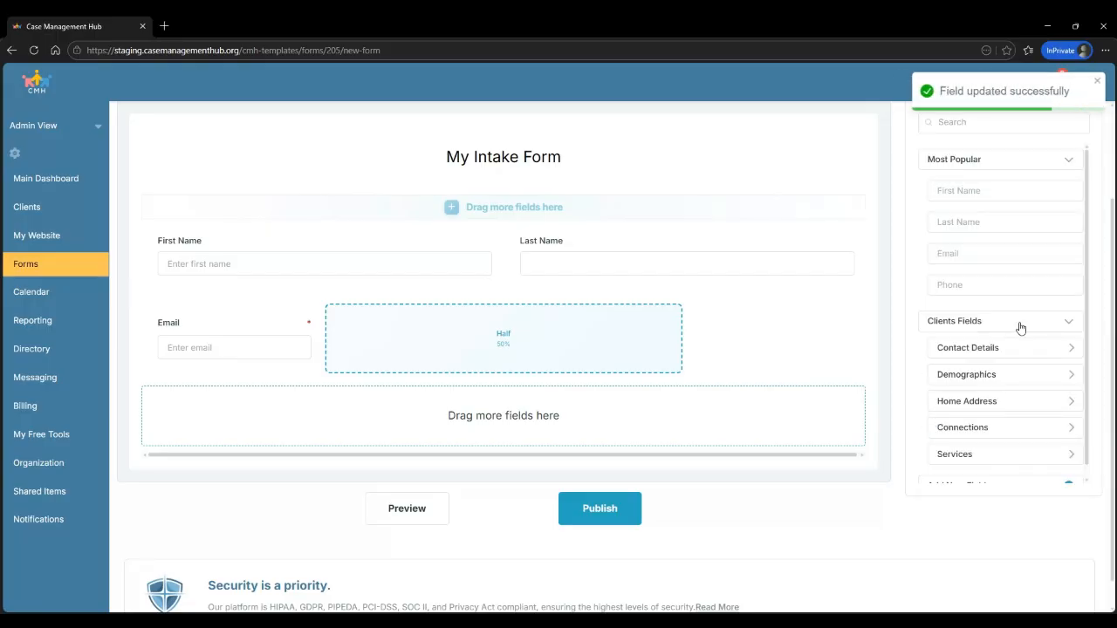
Place a full-width Text Field on its own row below the Email field
scroll(1020, 327, down, 1)
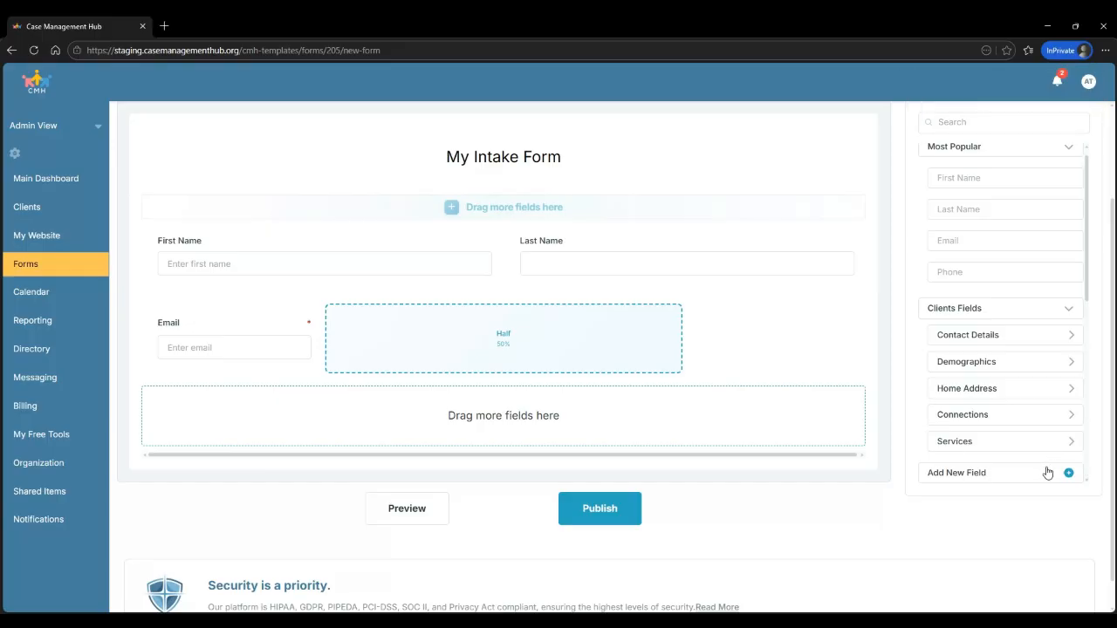
scroll(1045, 381, down, 3)
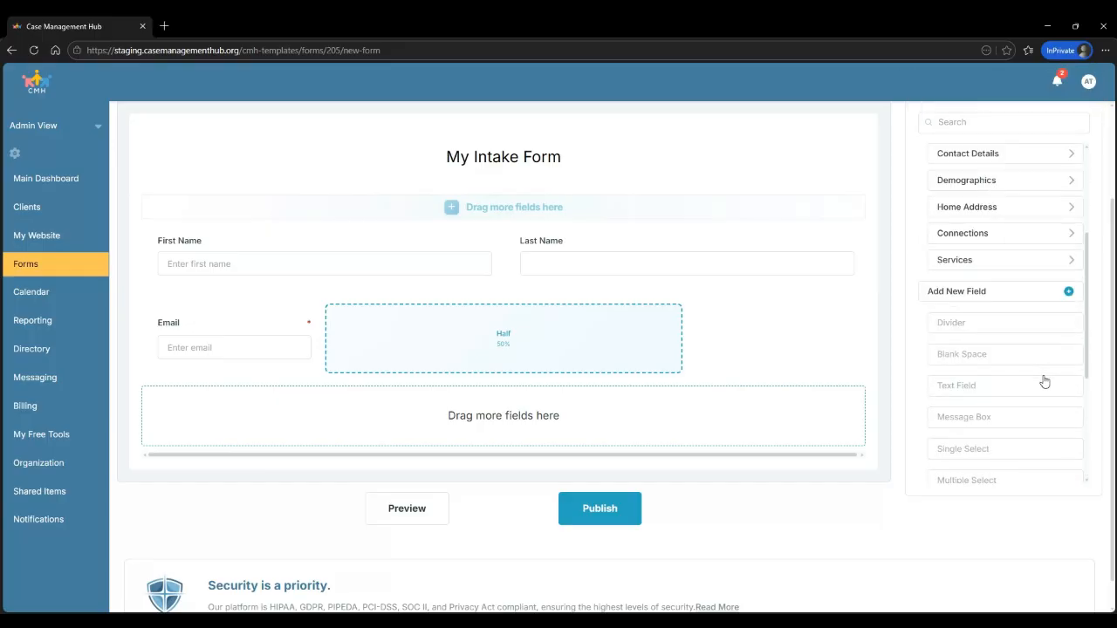
scroll(1045, 382, down, 1)
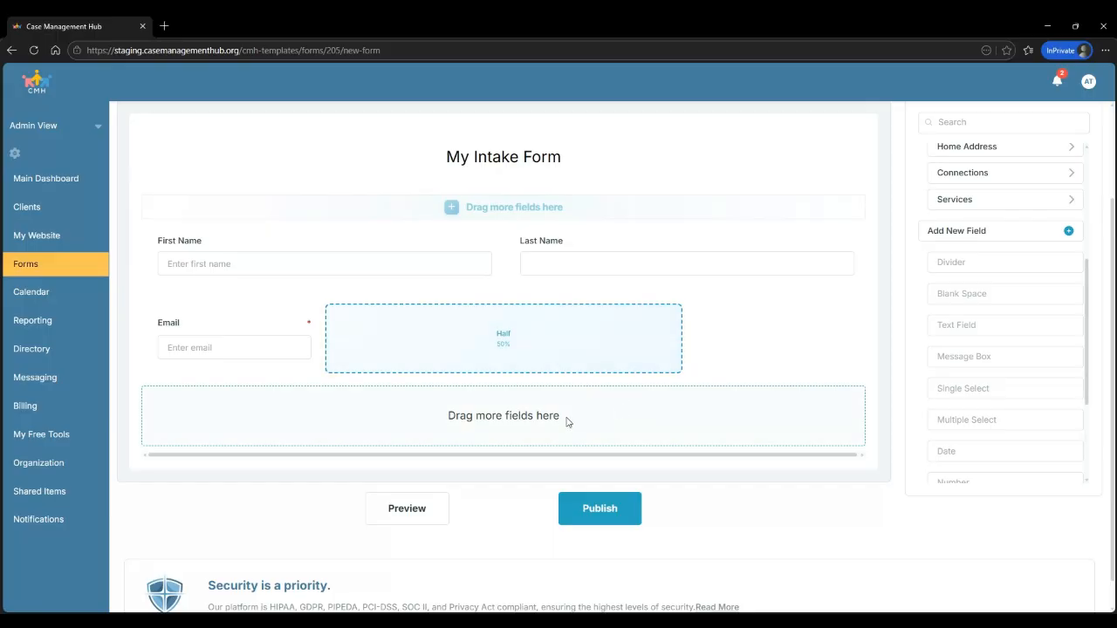
drag(949, 298, 508, 376)
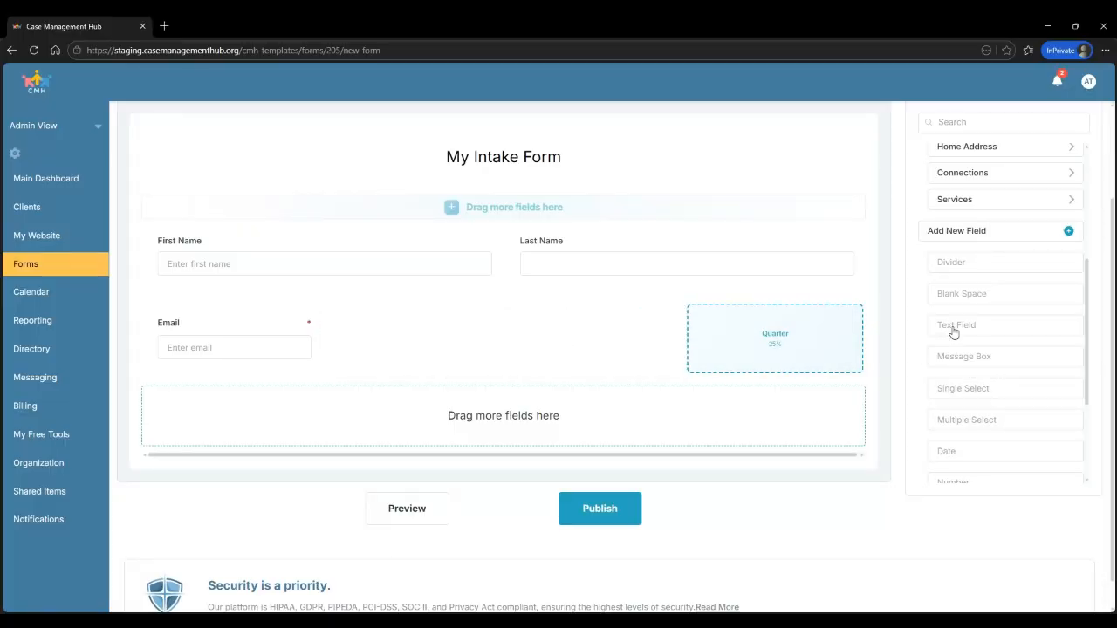
drag(954, 332, 497, 441)
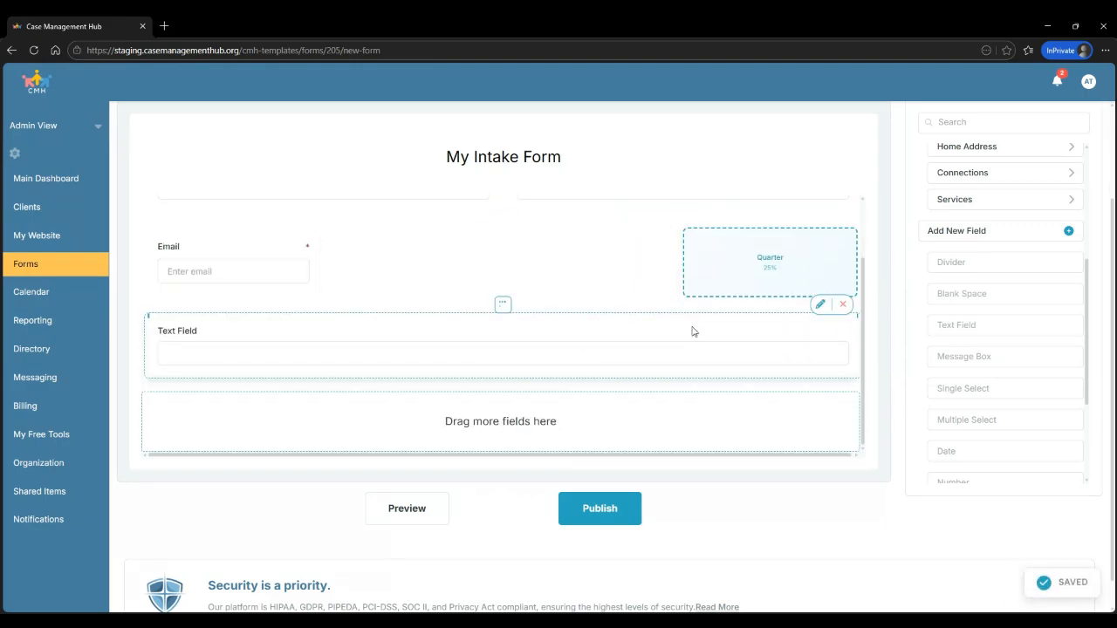
Set the text field's title to 'Reason for visiting today' and placeholder to 'please enter'
click(819, 305)
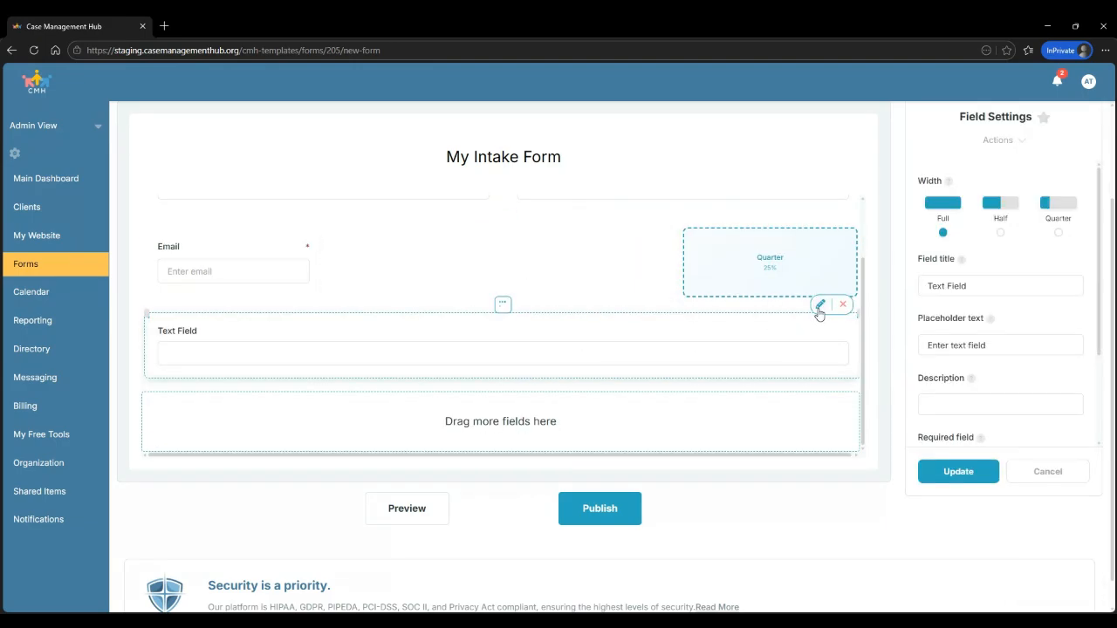
drag(986, 287, 916, 295)
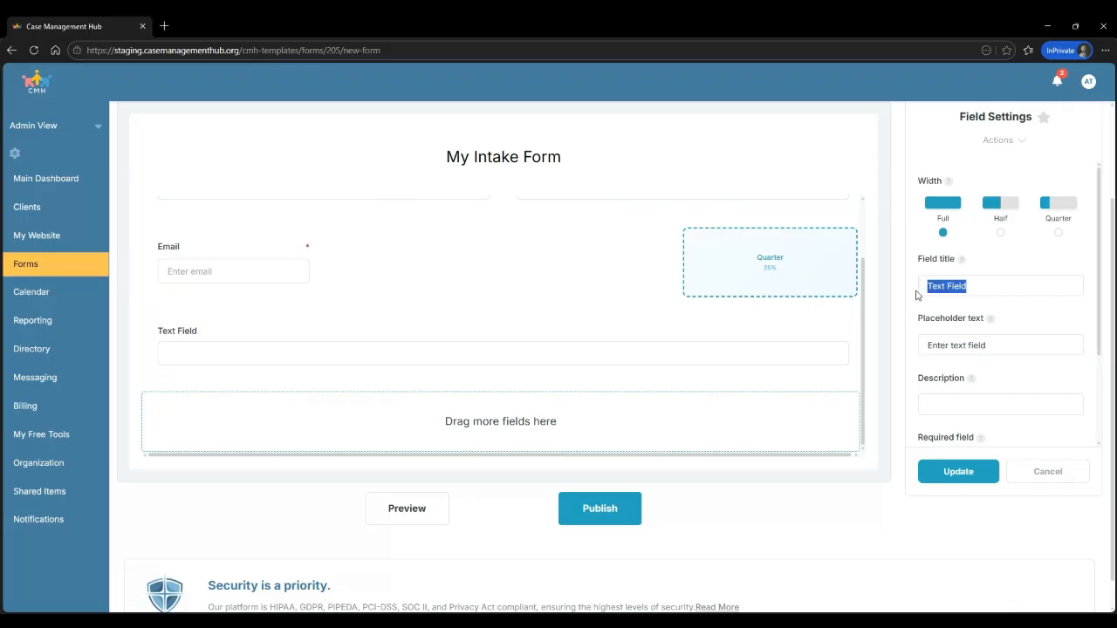
text(Reason for )
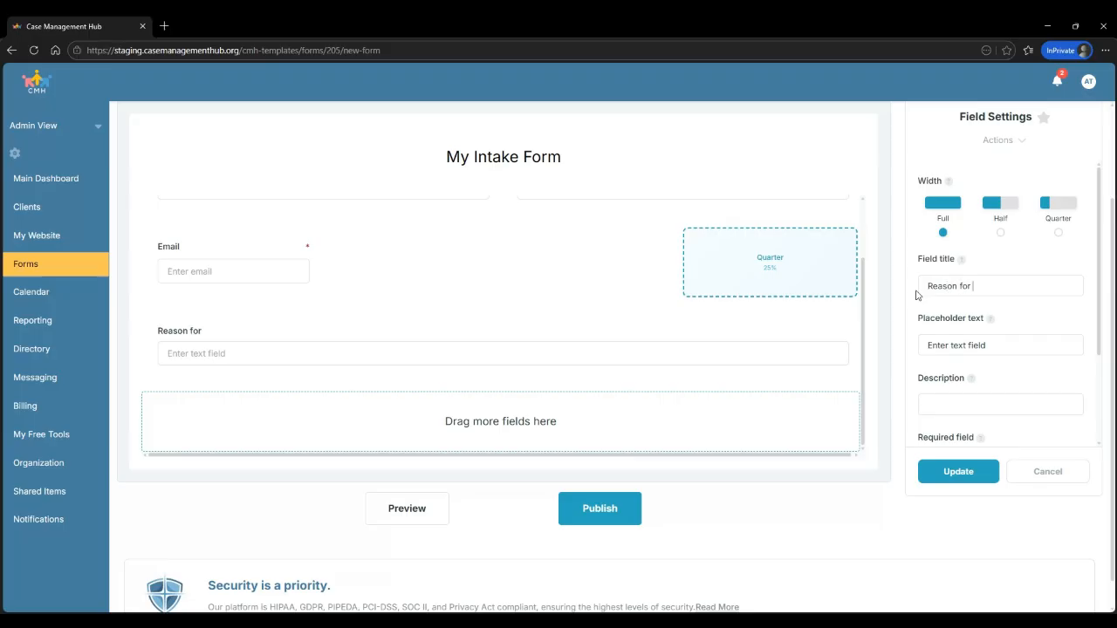
text(visiting today)
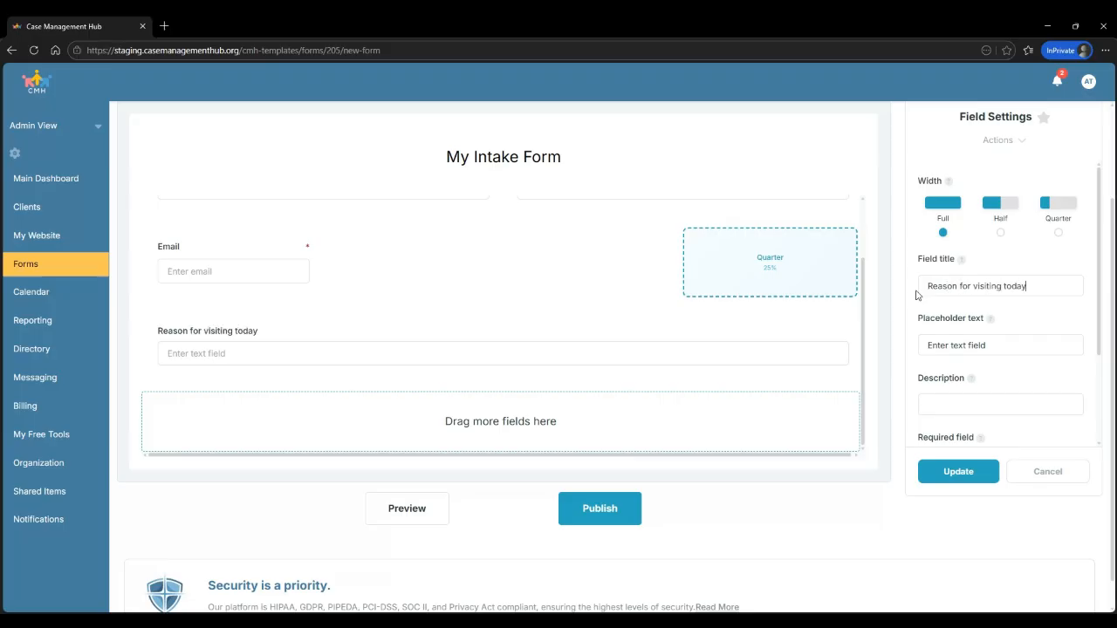
drag(996, 344, 922, 341)
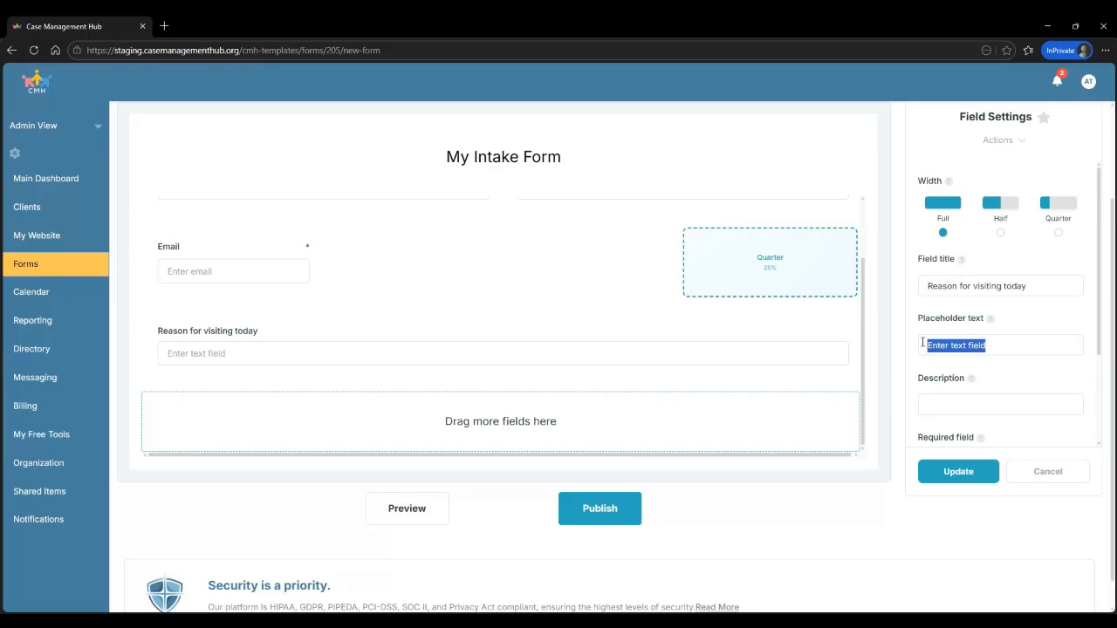
text(plea)
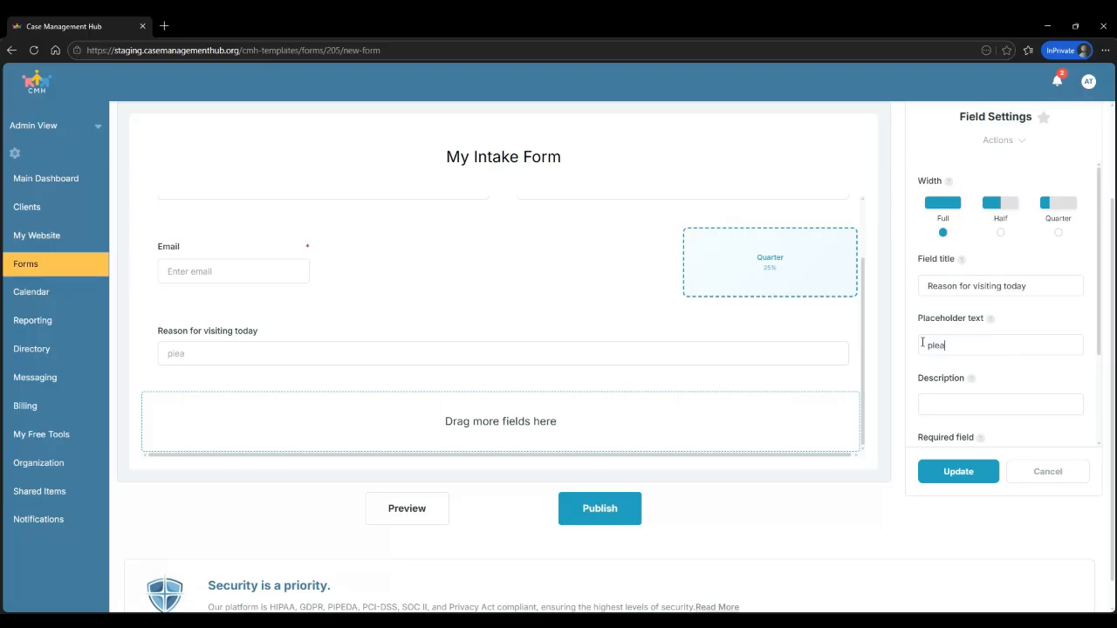
text(se enter)
scroll(1000, 347, down, 2)
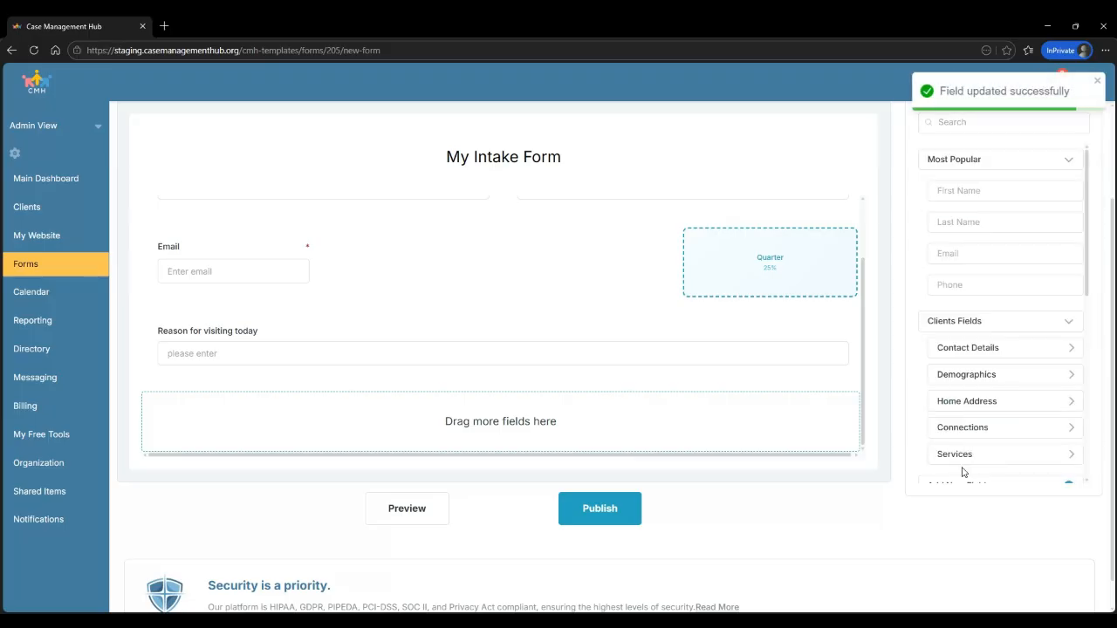
mouse_move(209, 349)
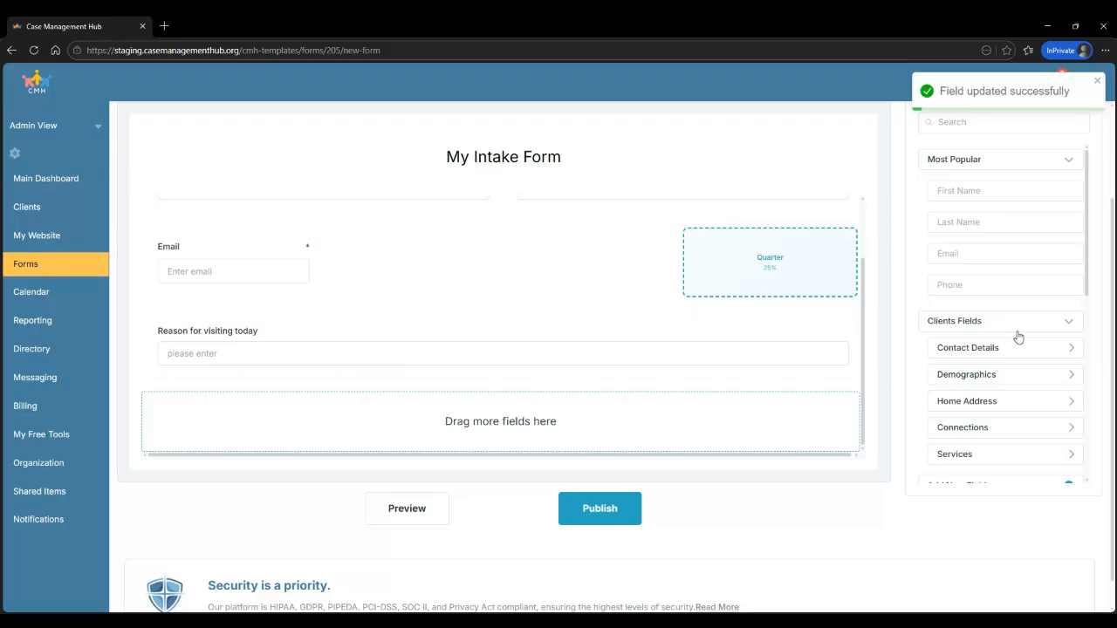
scroll(1018, 338, down, 3)
scroll(1018, 338, down, 1)
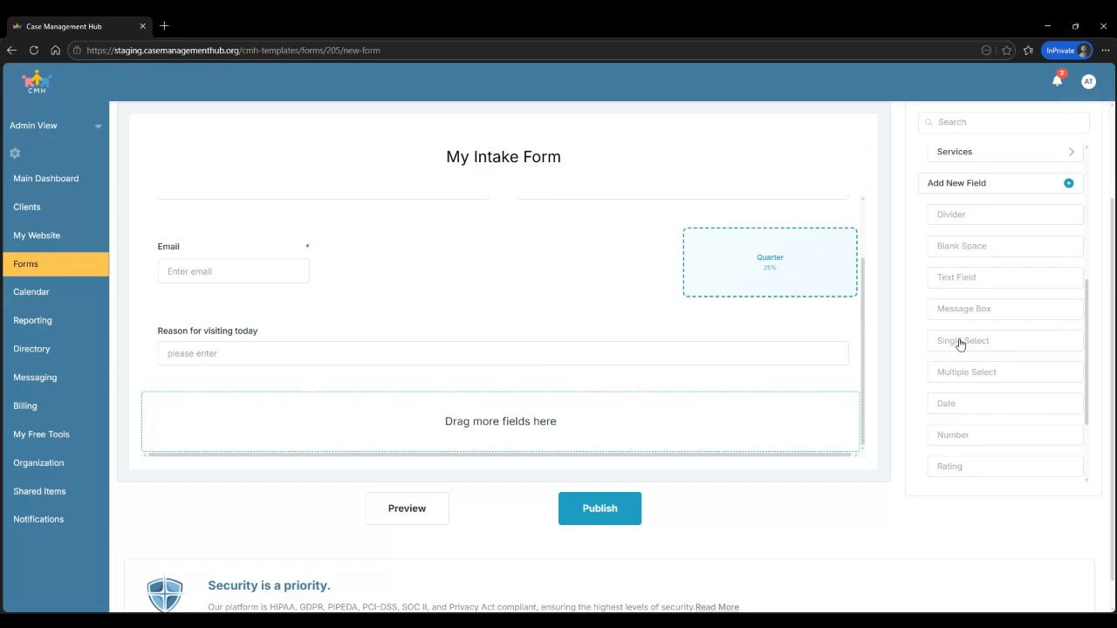
Add a Single Select field below the text field, titled 'Preferred contact method'
drag(960, 343, 522, 429)
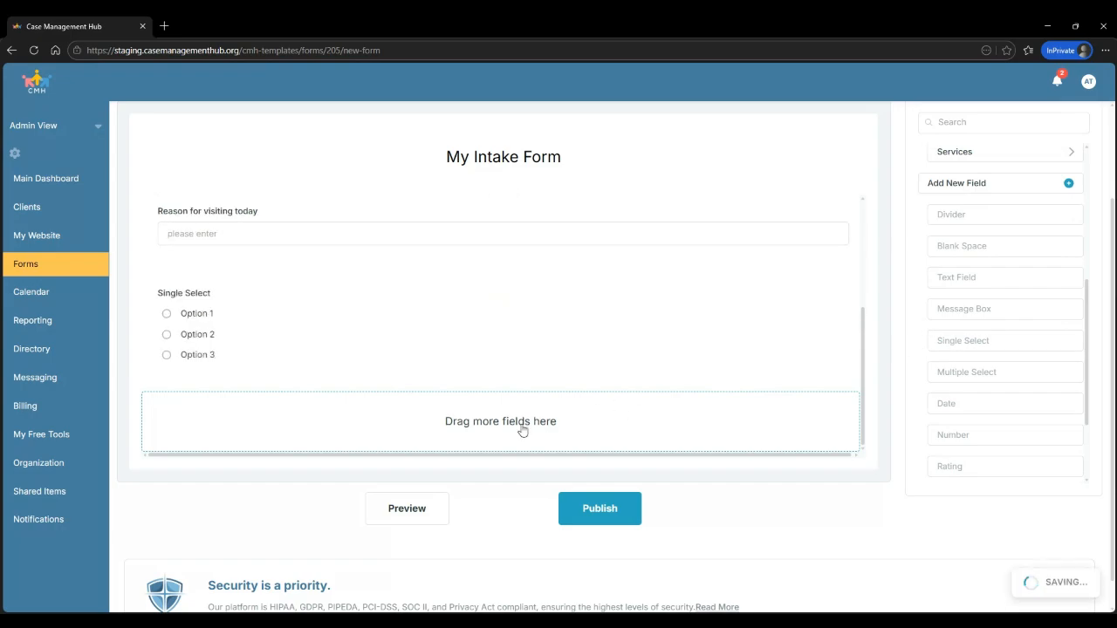
click(820, 269)
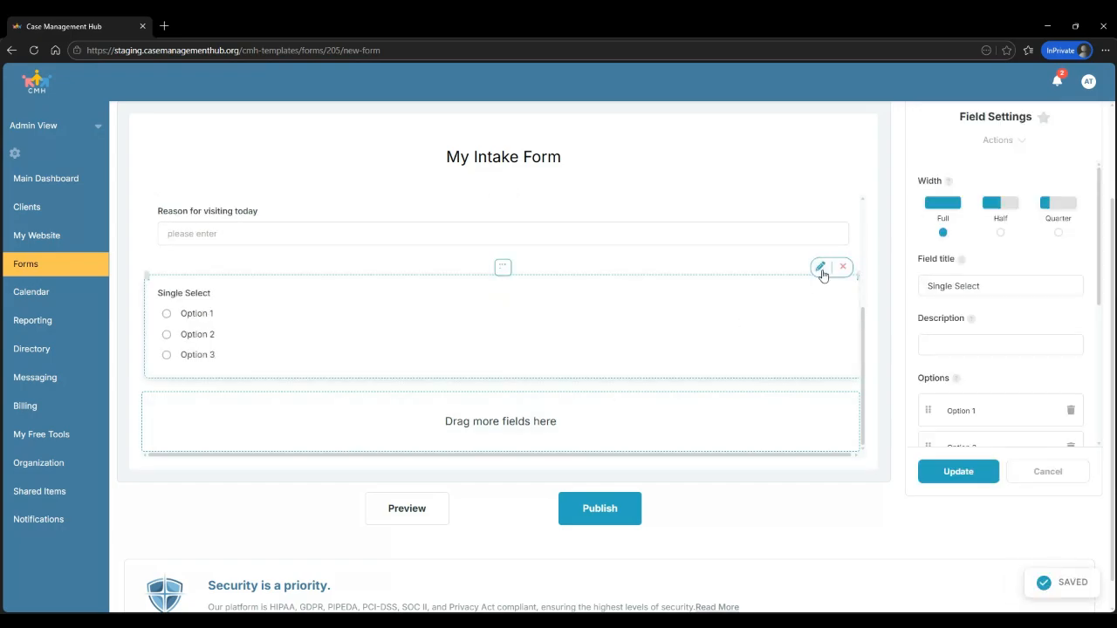
drag(1002, 282, 912, 279)
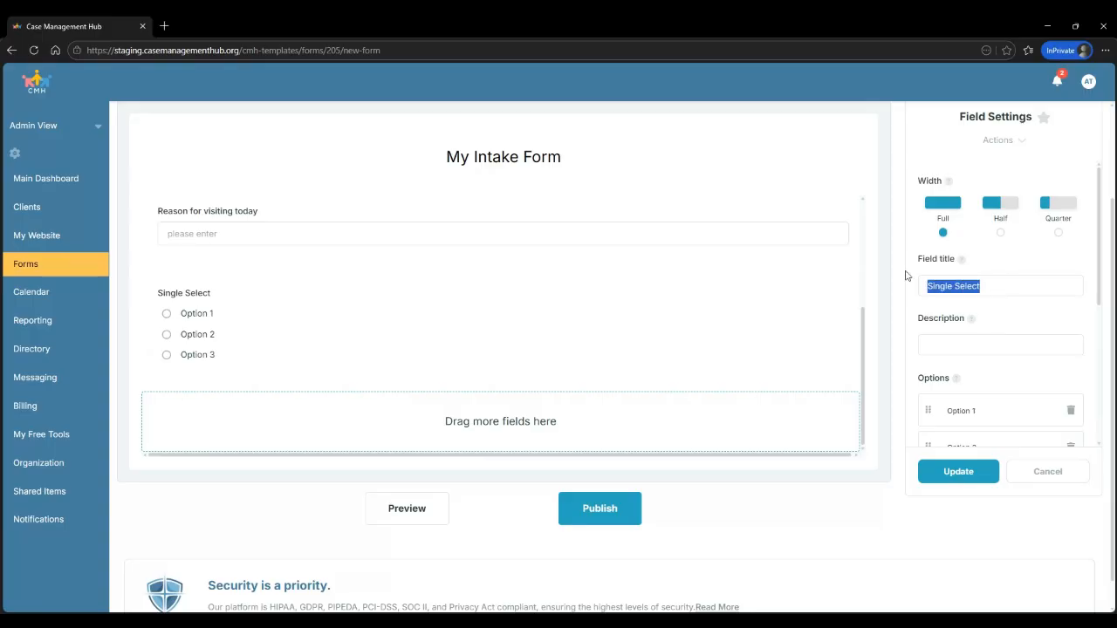
text(Preferred c)
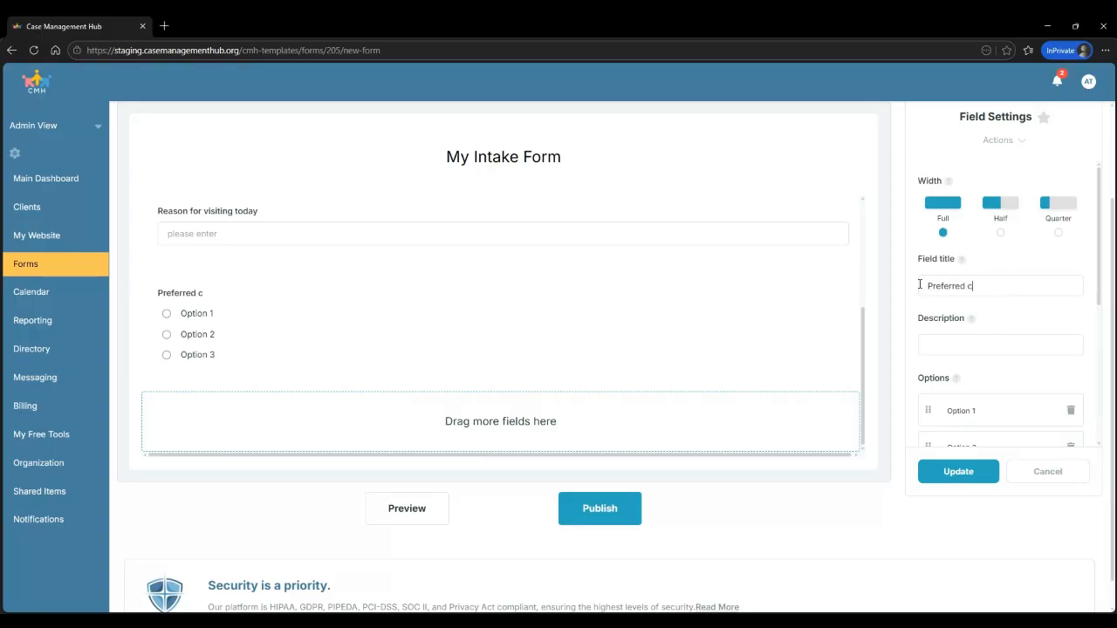
text(ontact method)
Rename its options to Email, Text and Phone, and add a fourth option, Mail
scroll(1044, 325, down, 2)
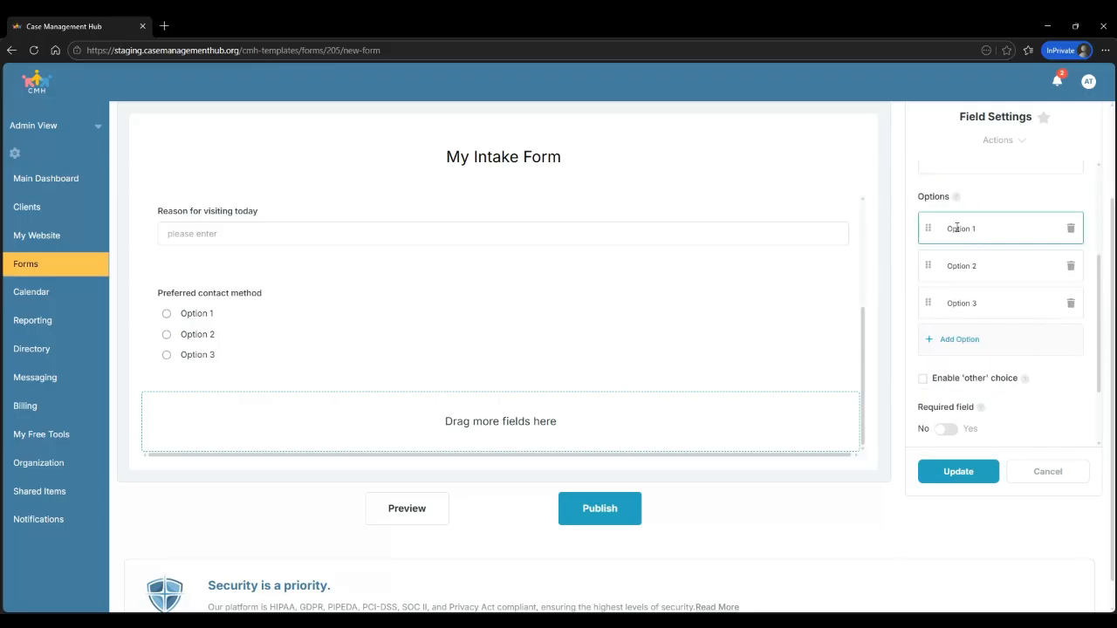
drag(979, 226, 941, 225)
text(Email)
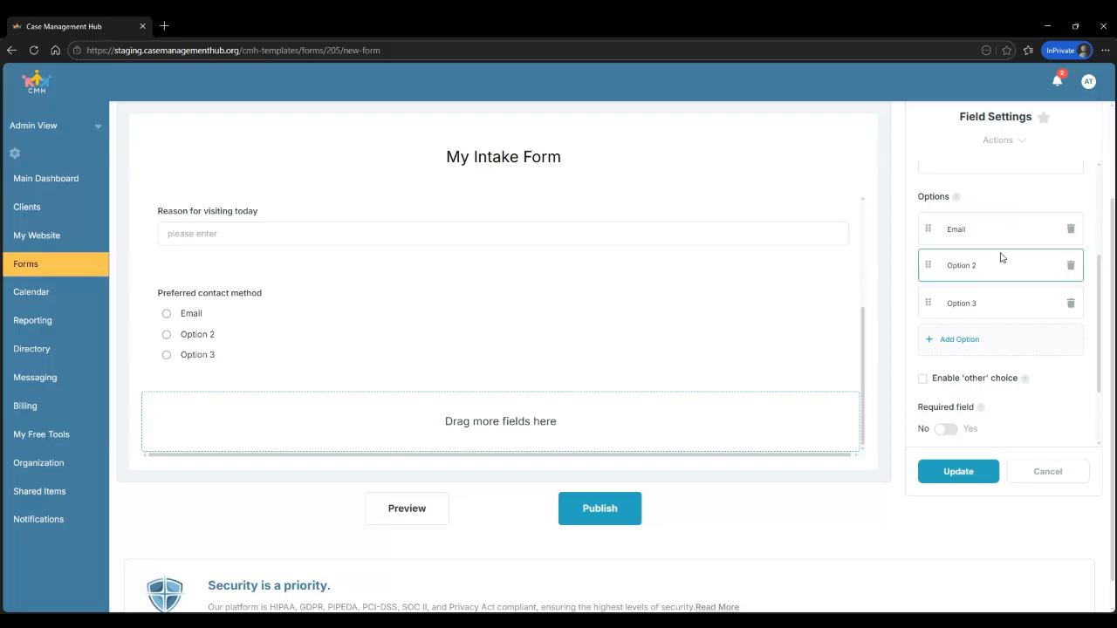
drag(976, 265, 939, 271)
text(Text)
click(989, 307)
drag(990, 306, 945, 307)
text(Phone)
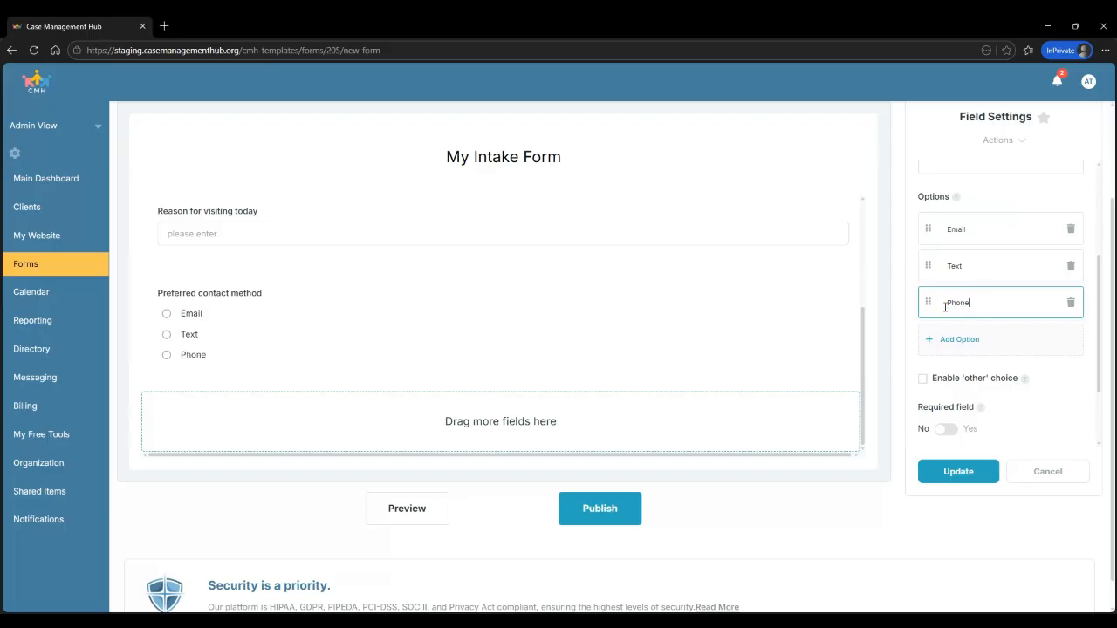
click(968, 346)
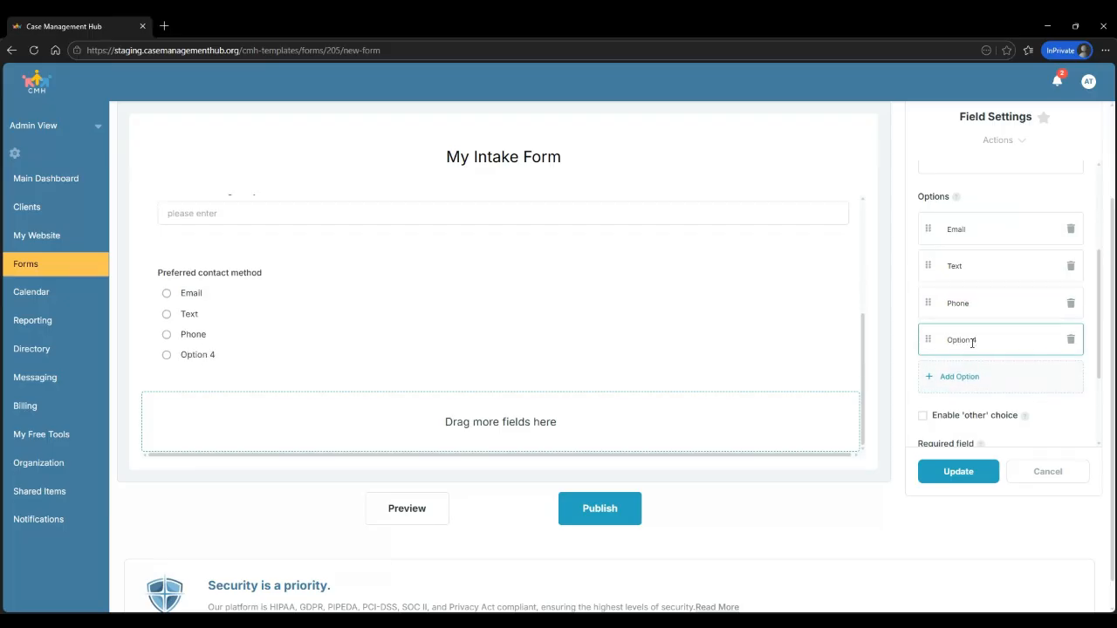
drag(987, 341, 934, 336)
text(Mail)
Apply the 'Preferred contact method' title and four options with Update in Field Settings
click(958, 471)
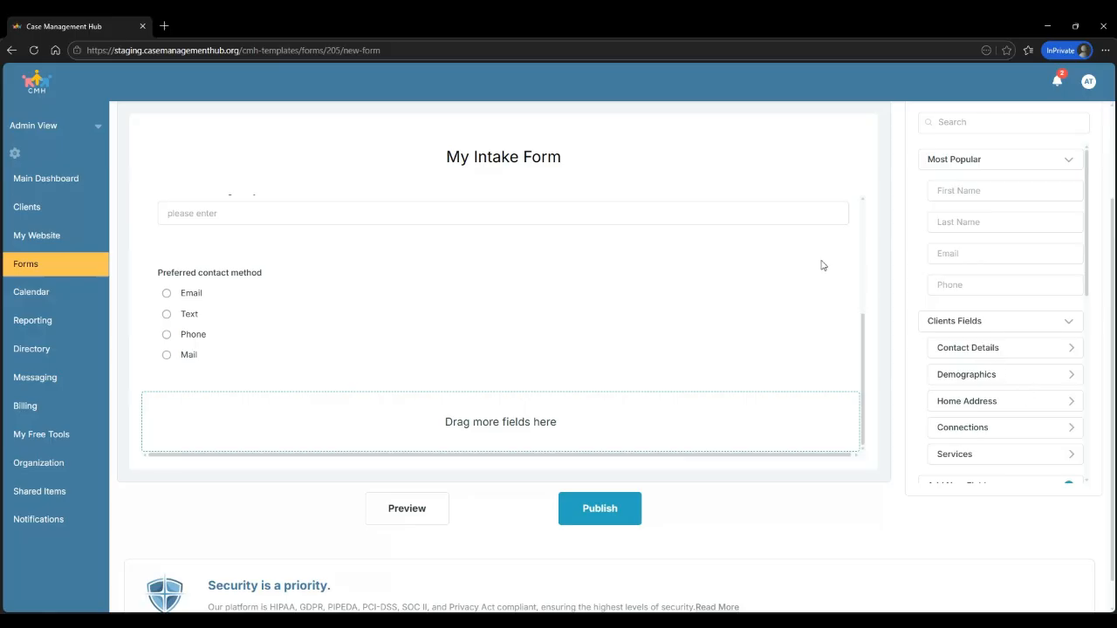
mouse_move(786, 270)
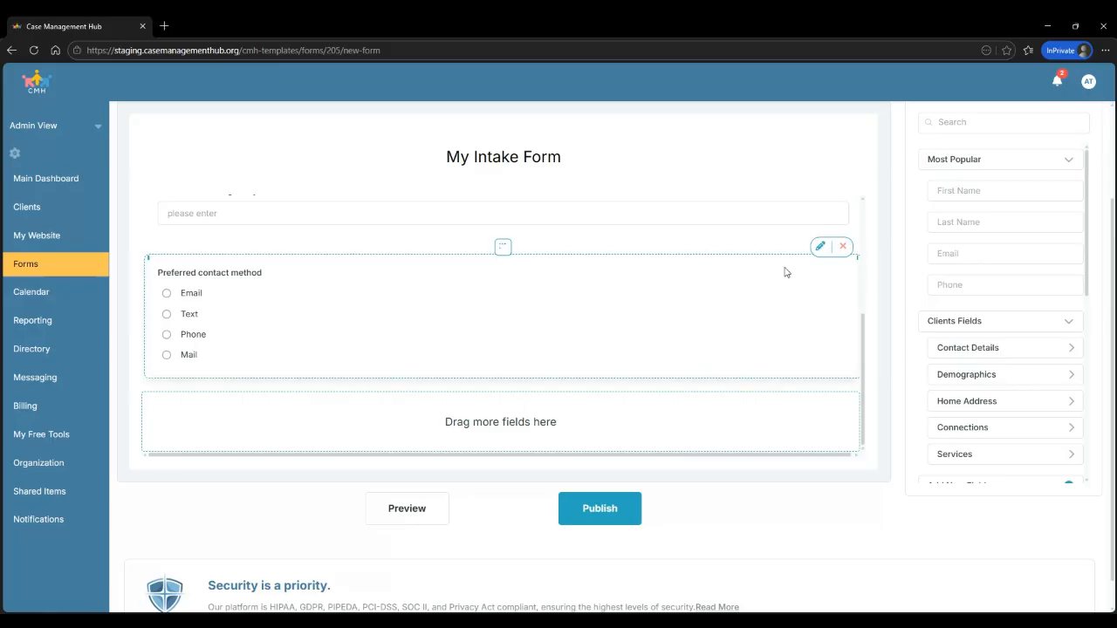
click(820, 249)
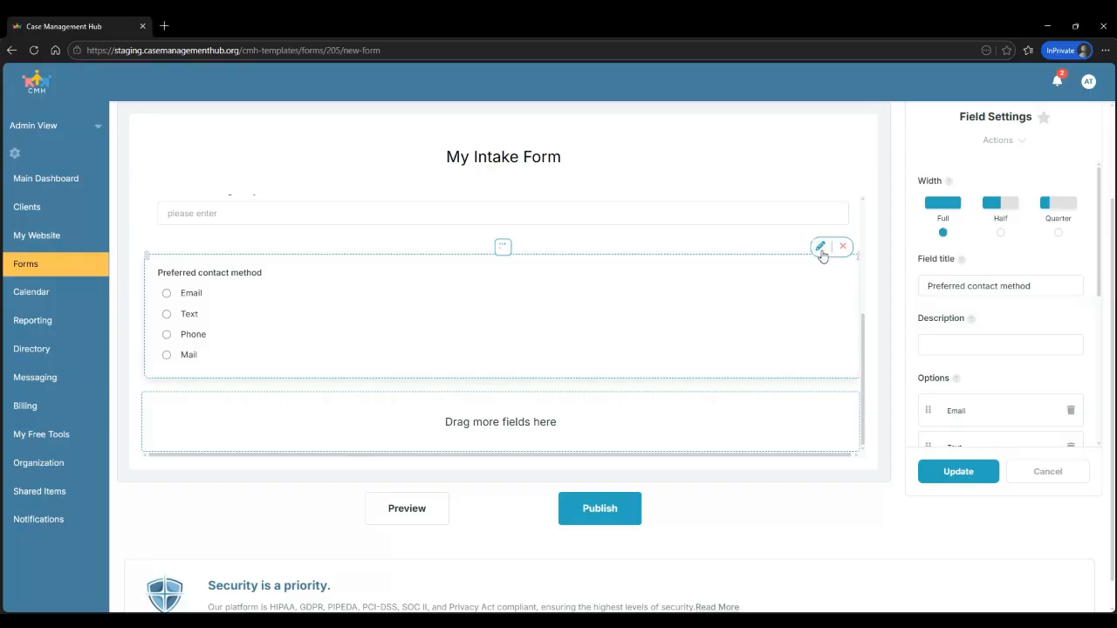
scroll(1042, 332, down, 3)
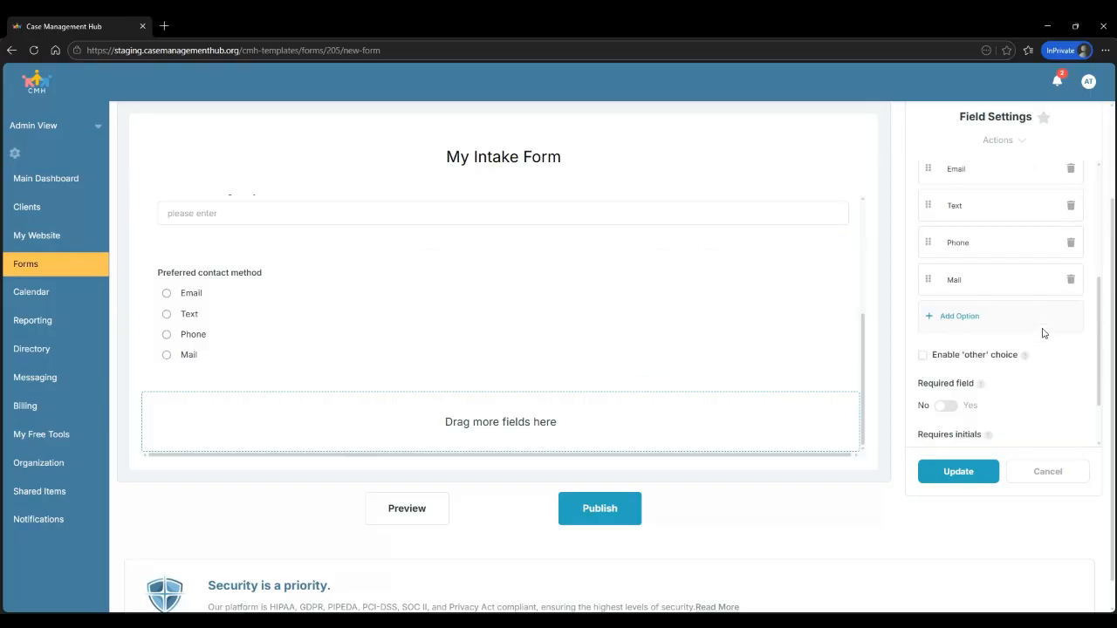
scroll(1043, 332, down, 2)
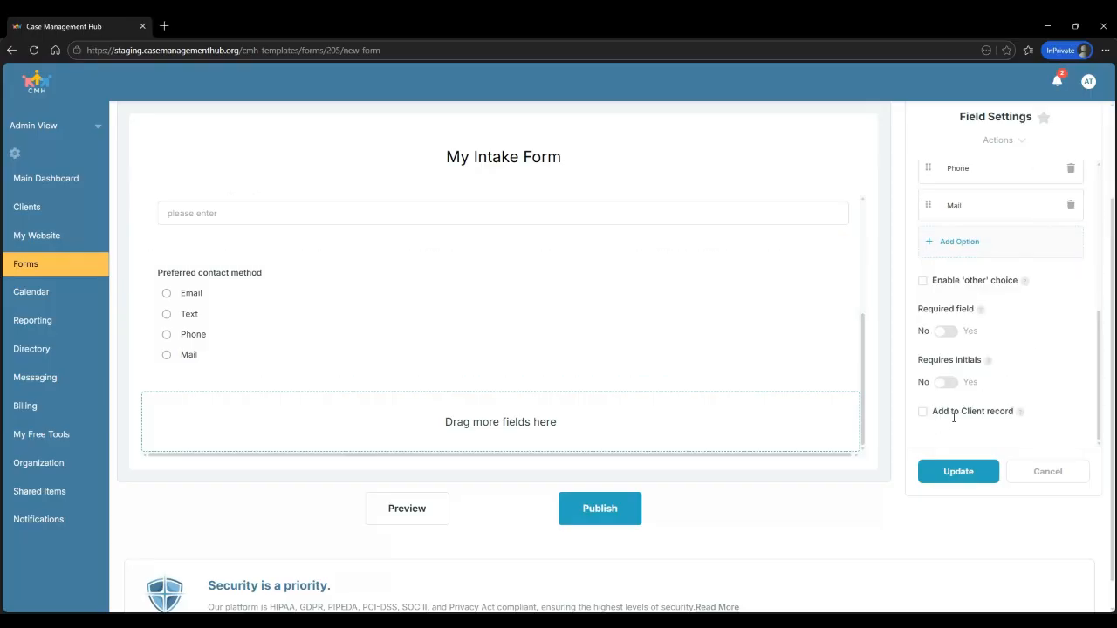
scroll(922, 413, up, 1)
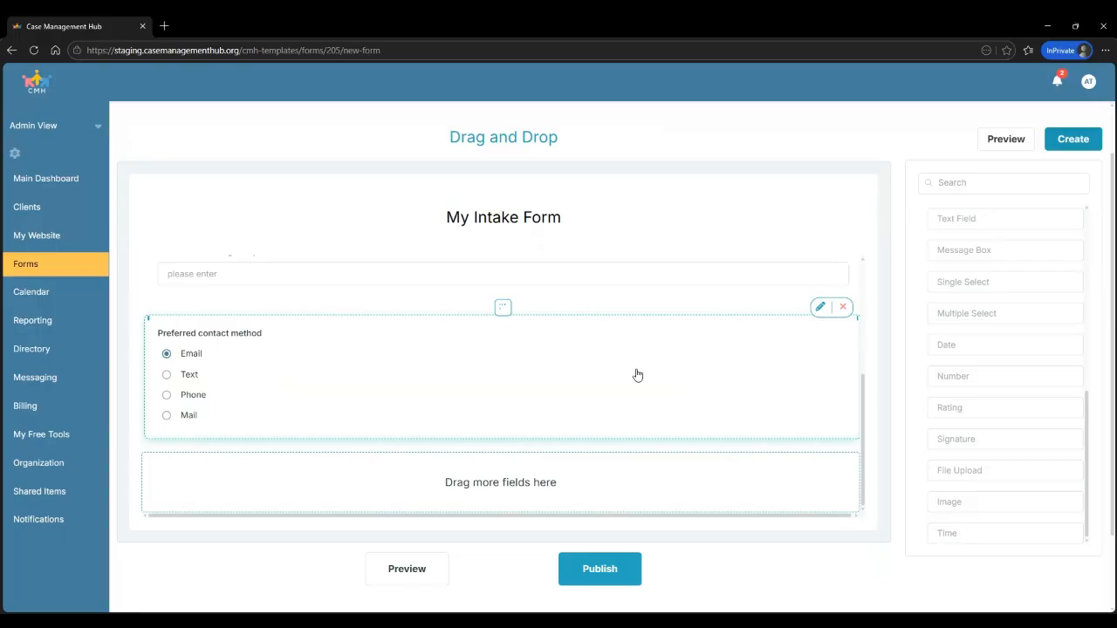
Finalize My Intake Form with Create, then open the profile avatar's account menu
click(1080, 141)
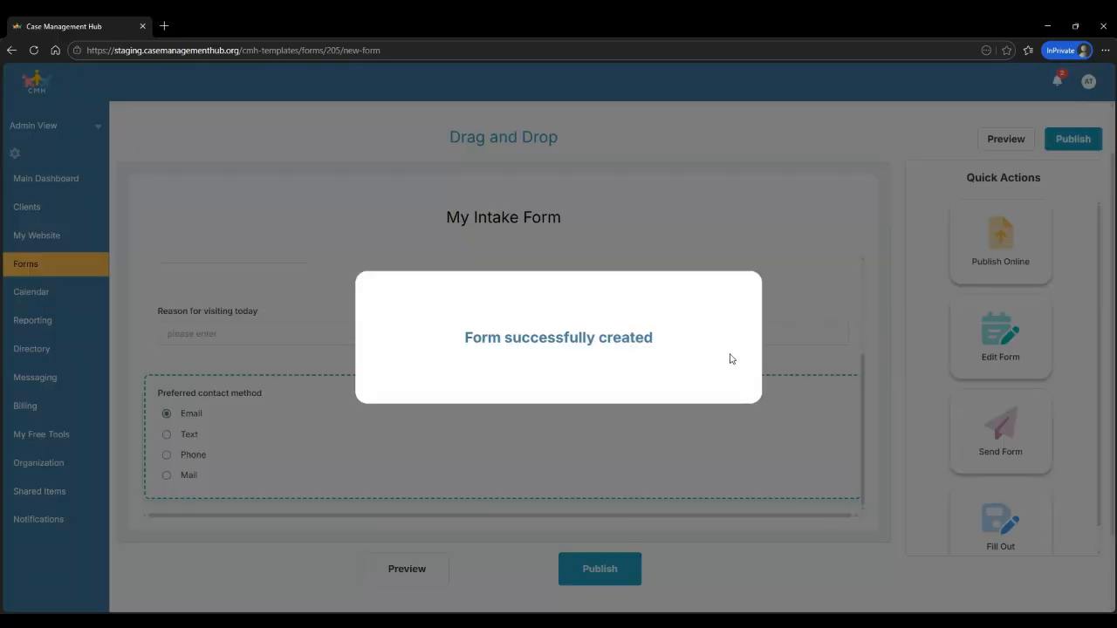
scroll(1073, 319, down, 1)
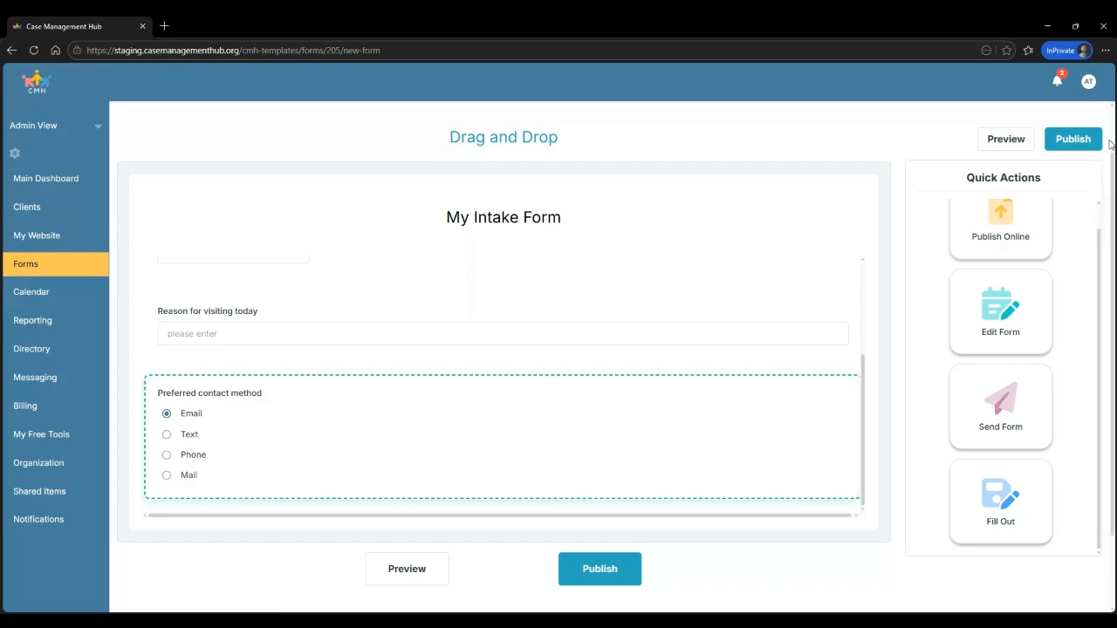
click(1089, 82)
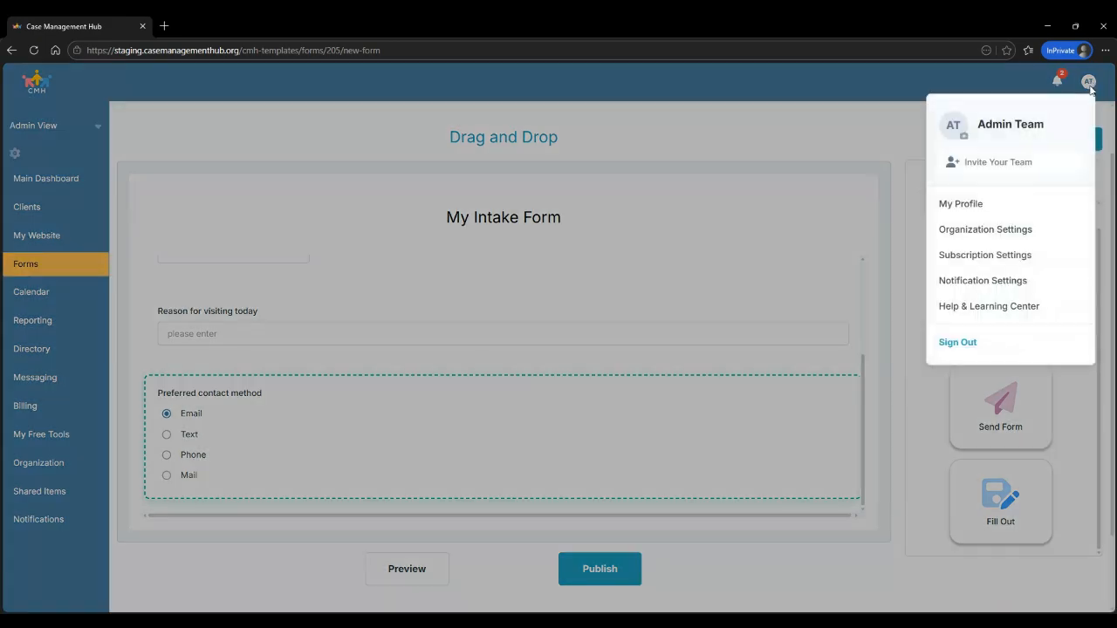